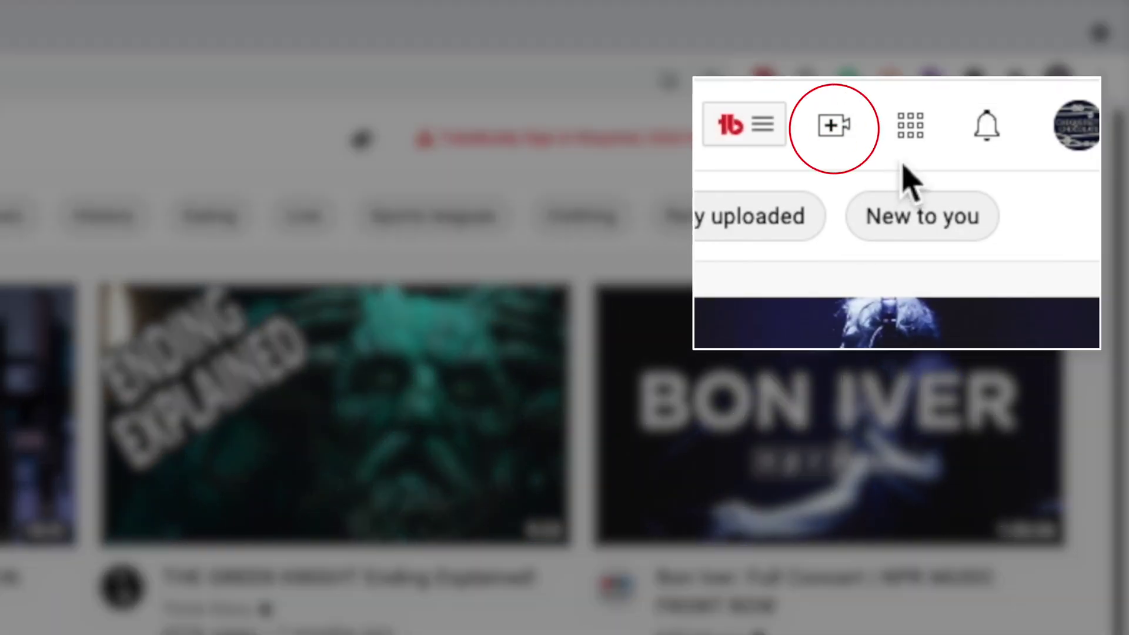
Step: Upload Chequessett Chocolate Commercial.mp4 as a new video in YouTube Studio
click(859, 145)
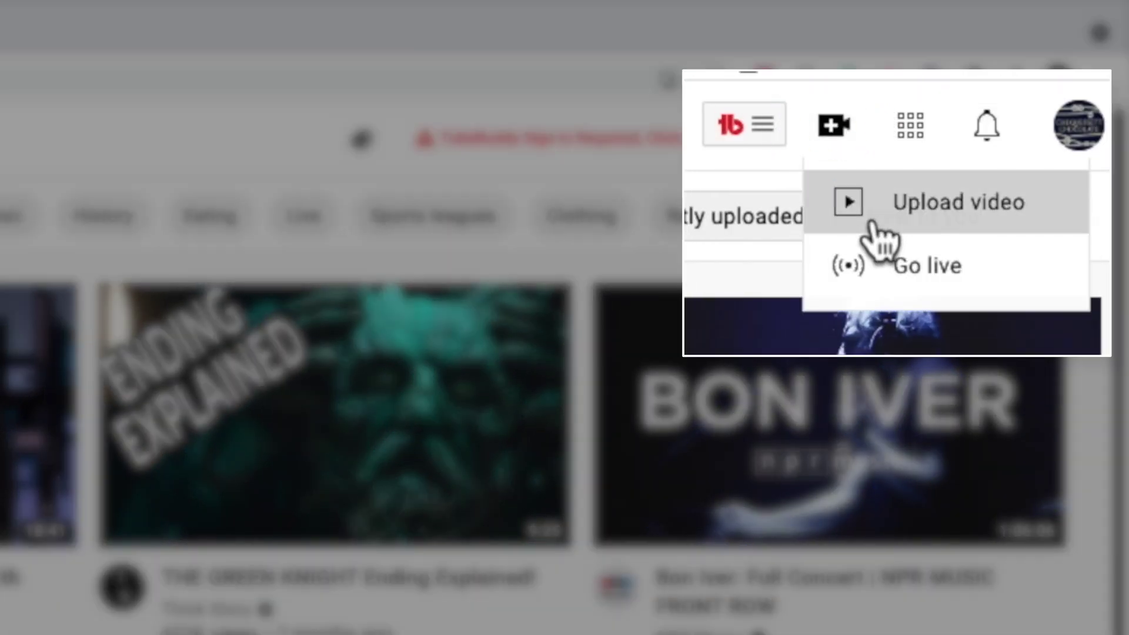
click(878, 236)
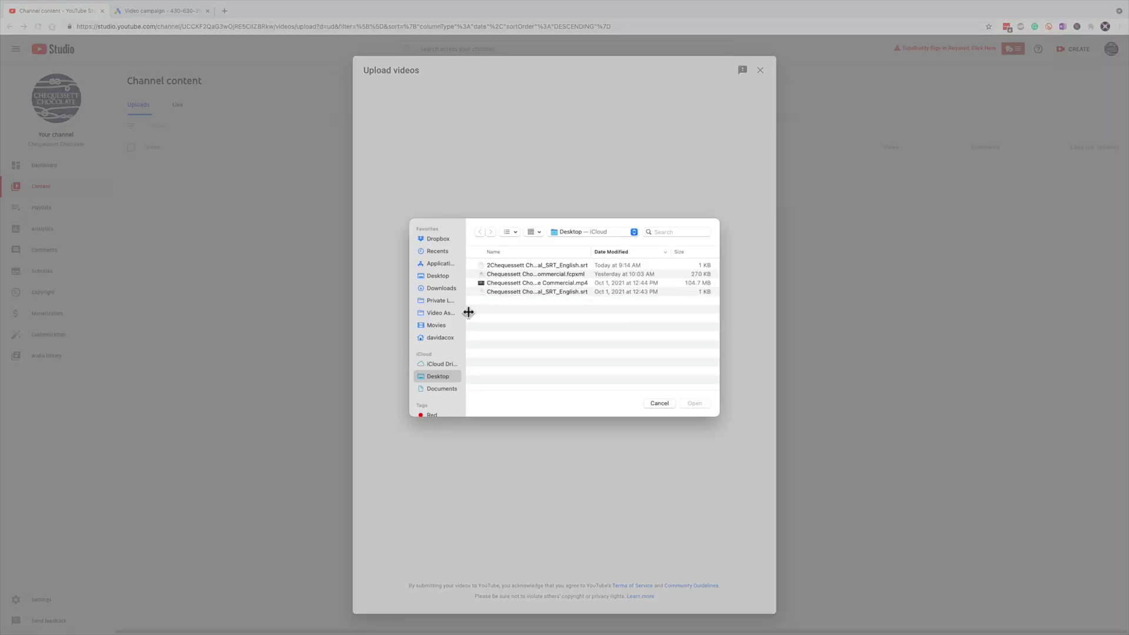
double_click(541, 283)
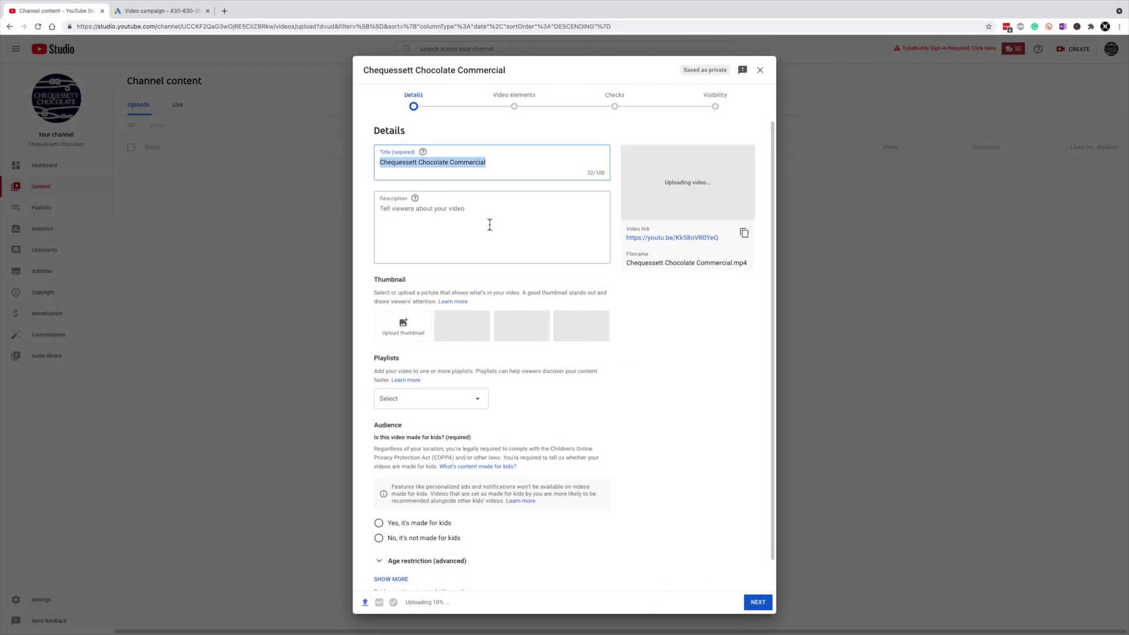
click(483, 218)
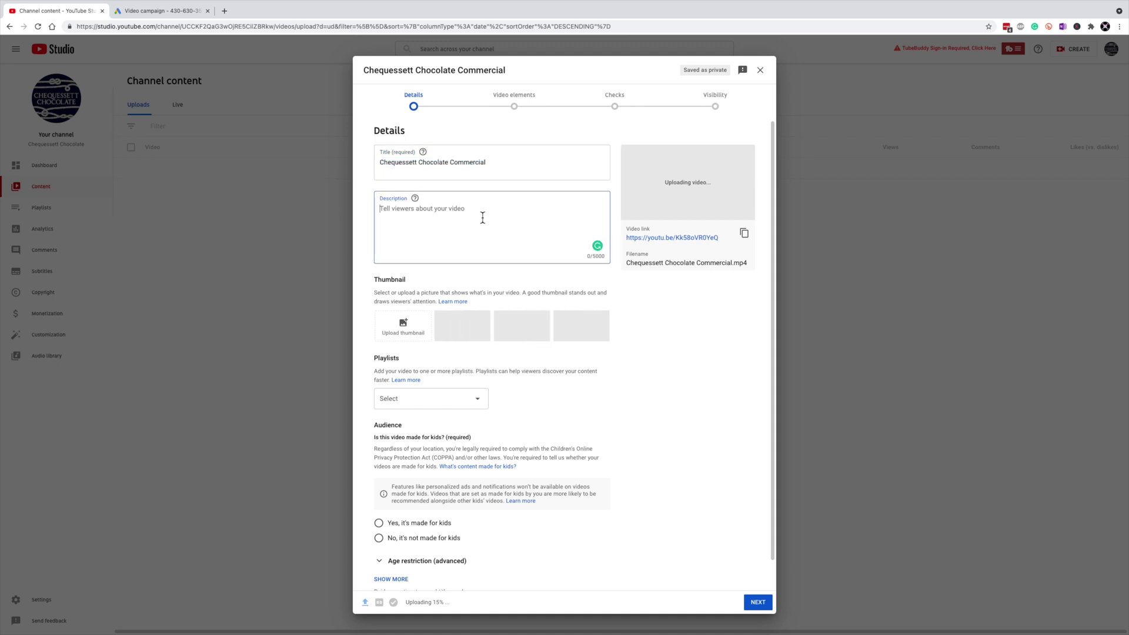
text(Chequessett Chocola)
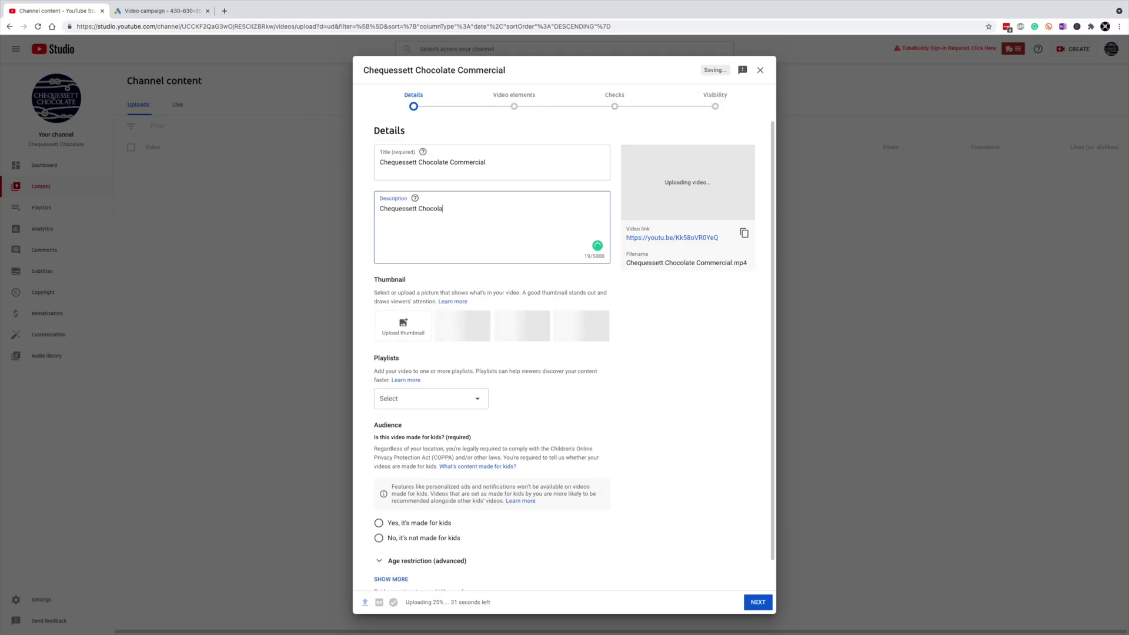
text(is a b)
text(ean-to)
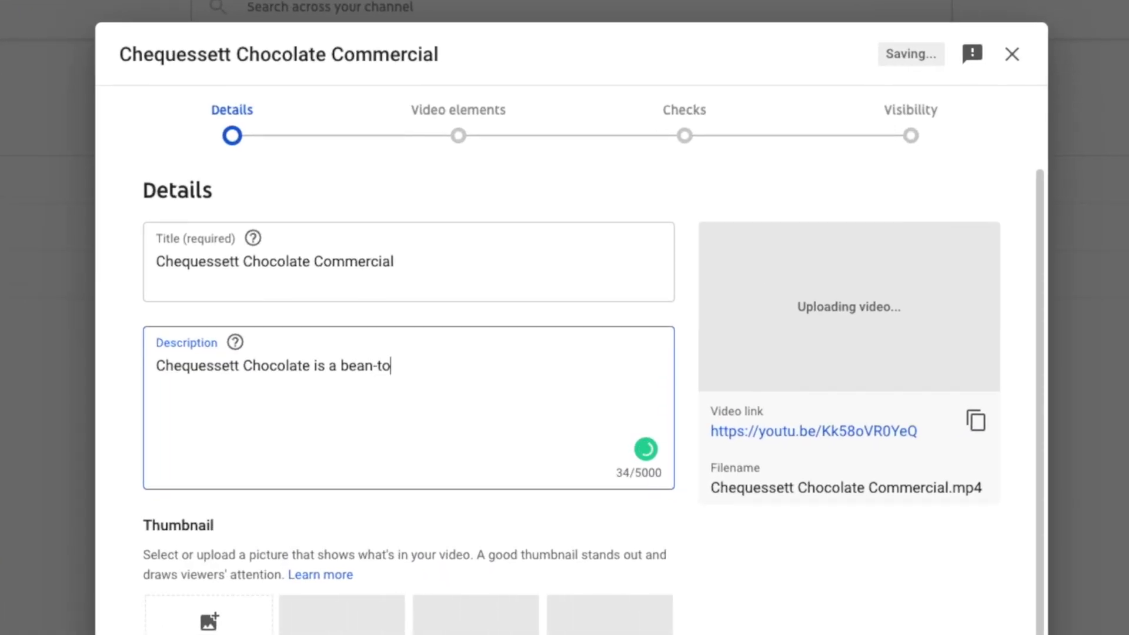
text(-bar chocolate)
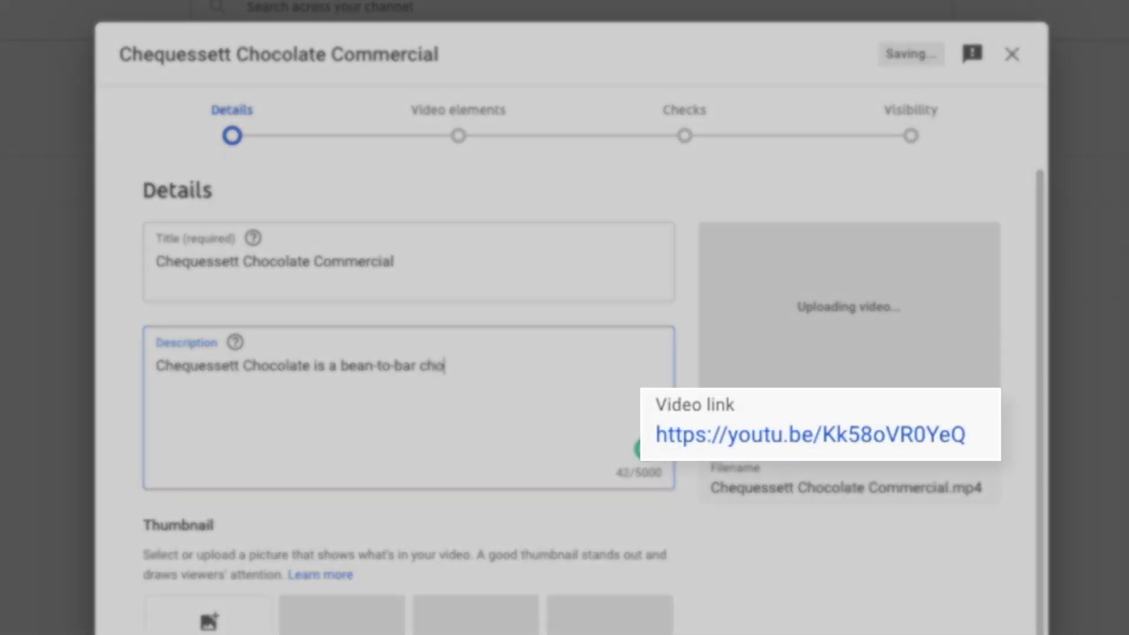
text( and coffee shop in North,)
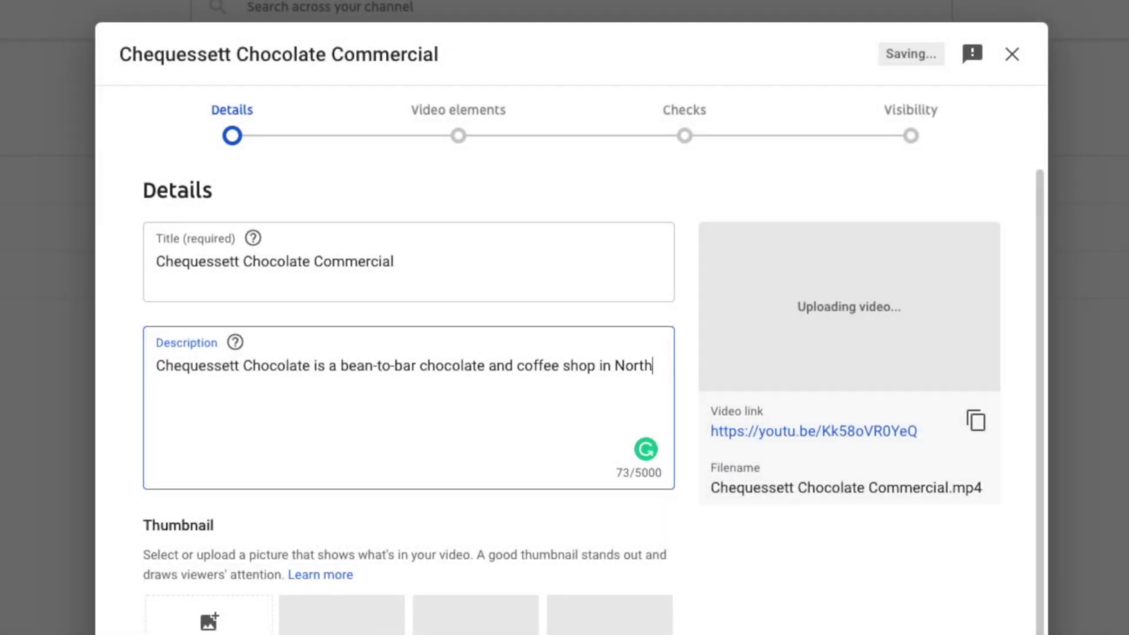
key(BackSpace)
text(Truro, MA)
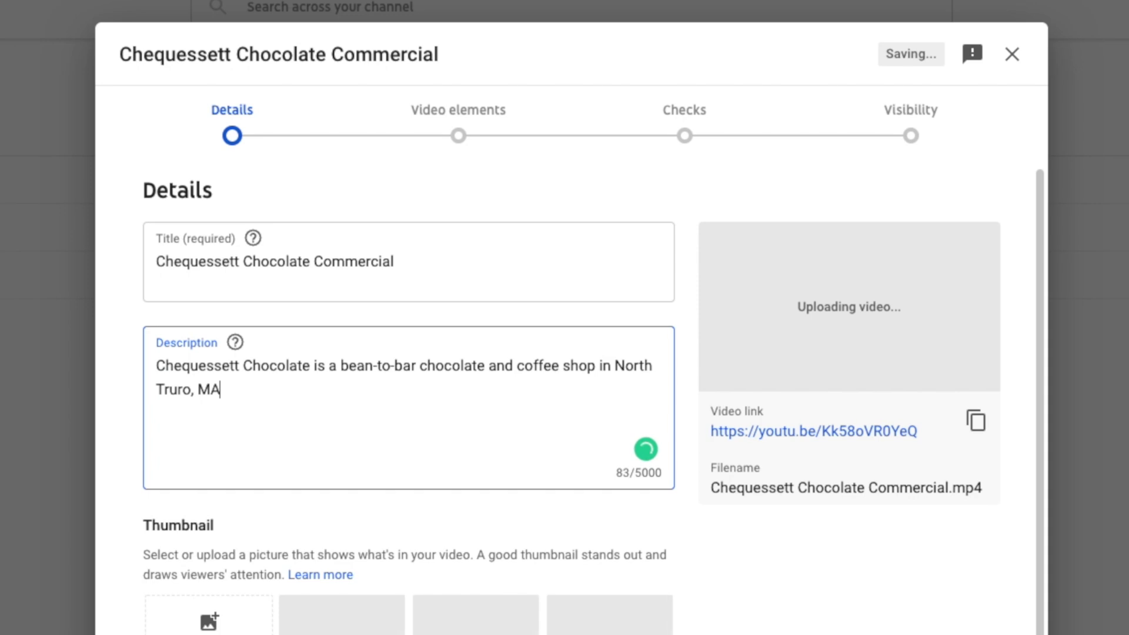
text(. Visit us online )
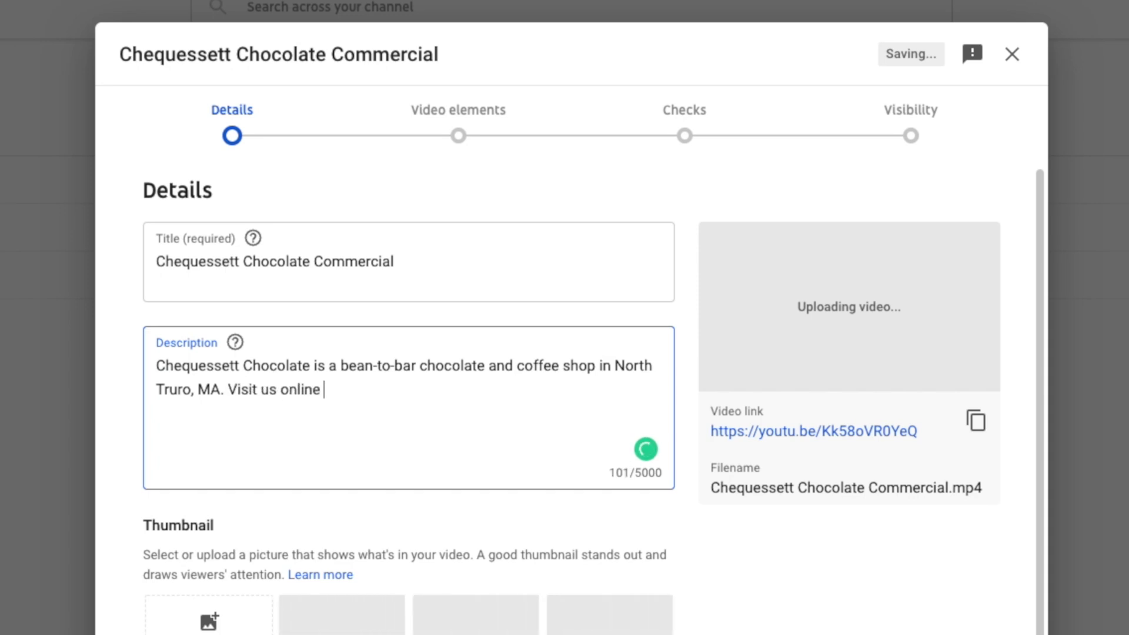
text(at http://chequessettchocolate.com )
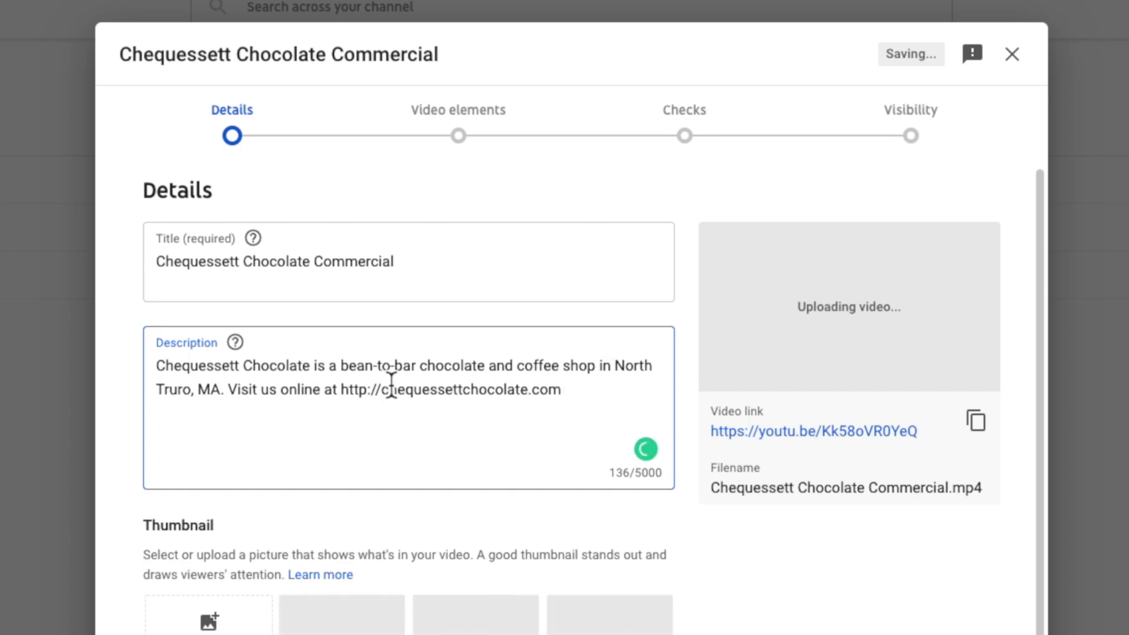
text(#CapeCod #)
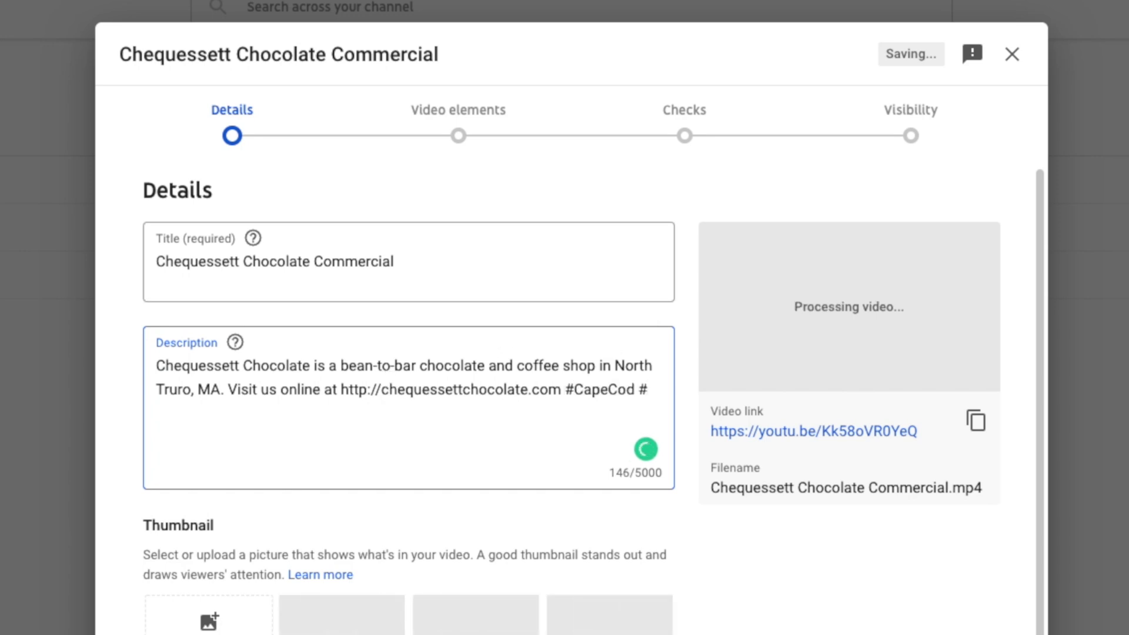
text(Truro #Chequesse)
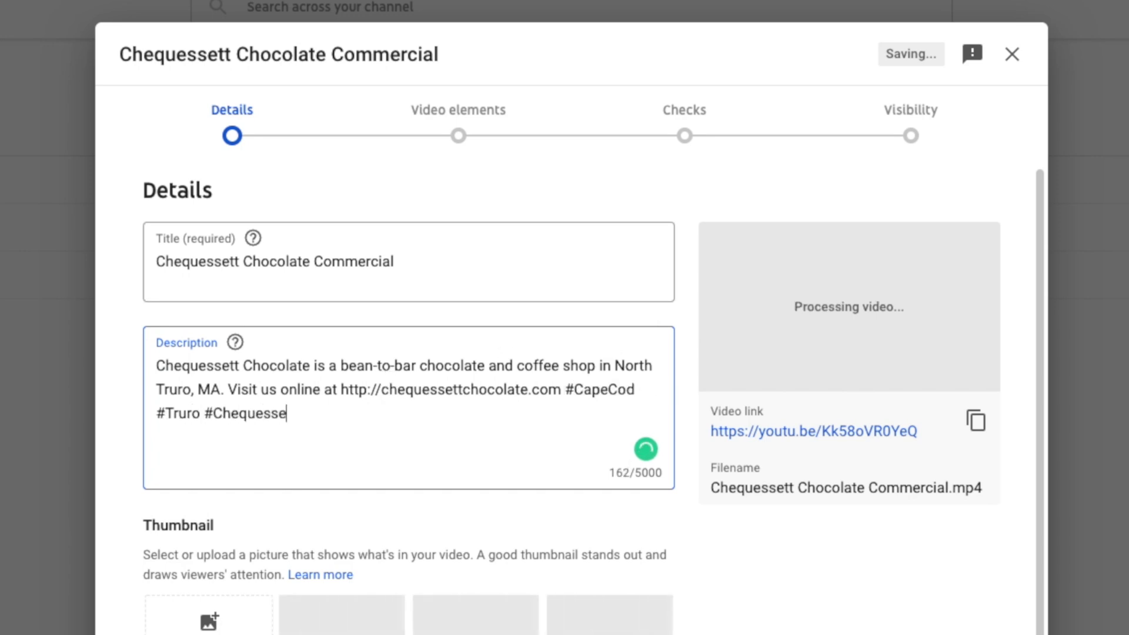
text(ttChocolate)
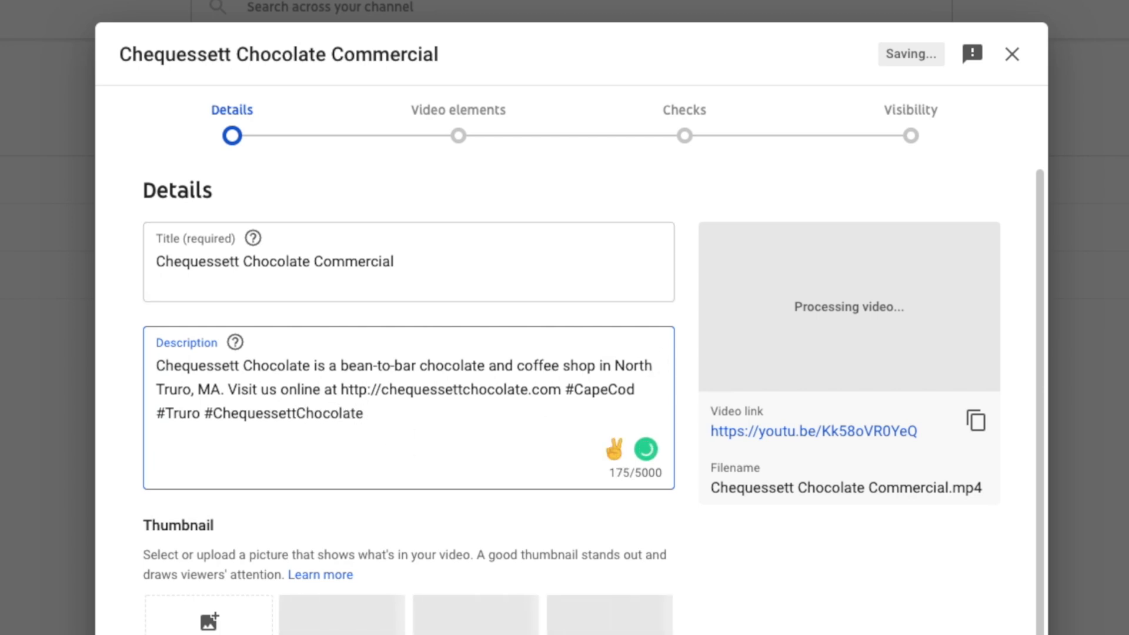
key(Return)
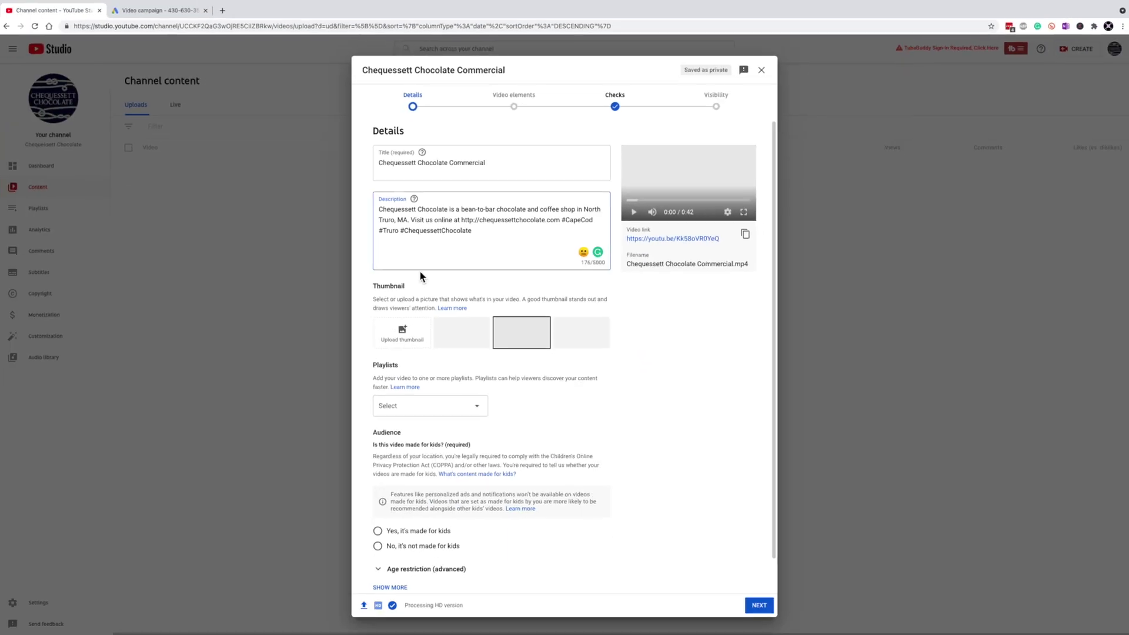
Step: Set the Chequessett Chocolate logo image from the Movies project folder as the custom thumbnail
click(202, 633)
click(307, 626)
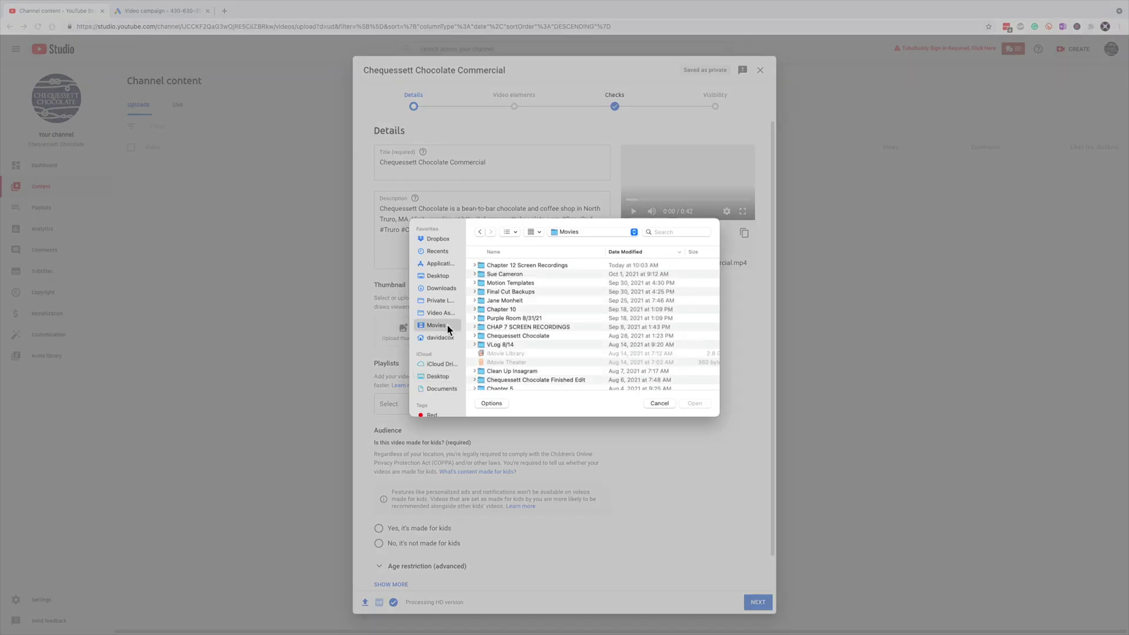
double_click(526, 338)
double_click(497, 270)
double_click(497, 270)
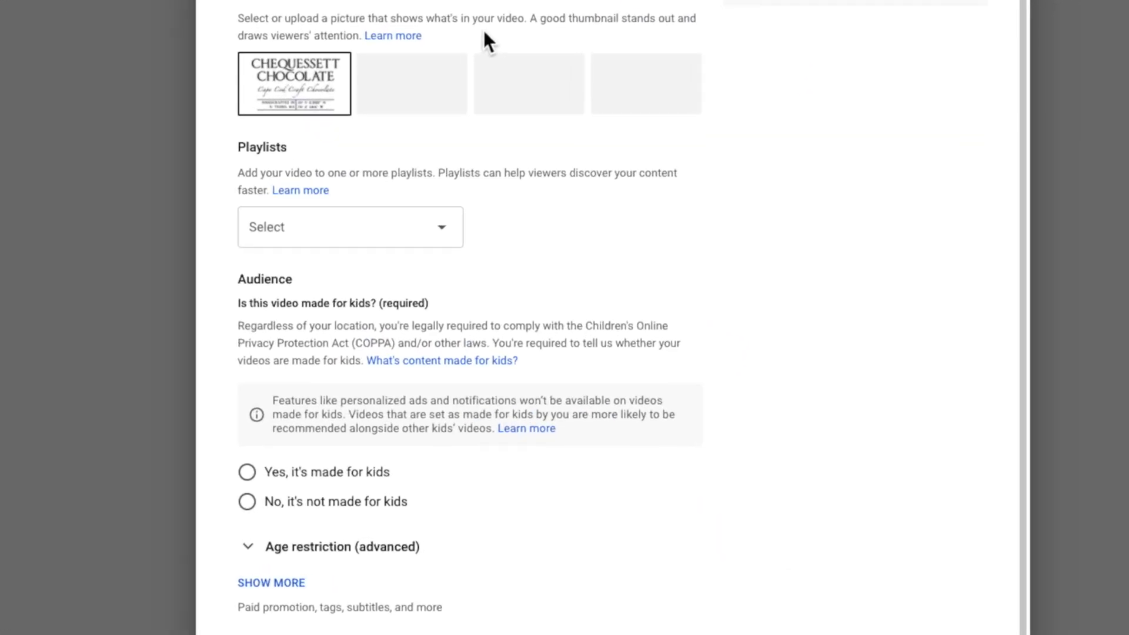
Step: Mark the video not made for kids and add eleven tags, including truro and chequessett chocolate
click(297, 513)
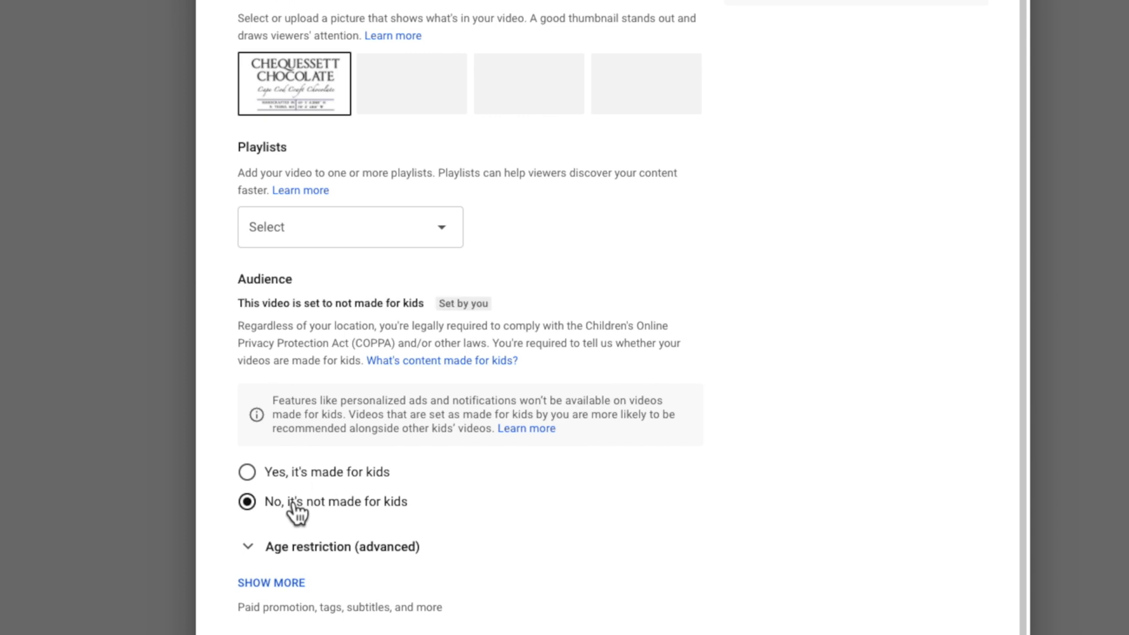
click(286, 588)
scroll(280, 577, down, 10)
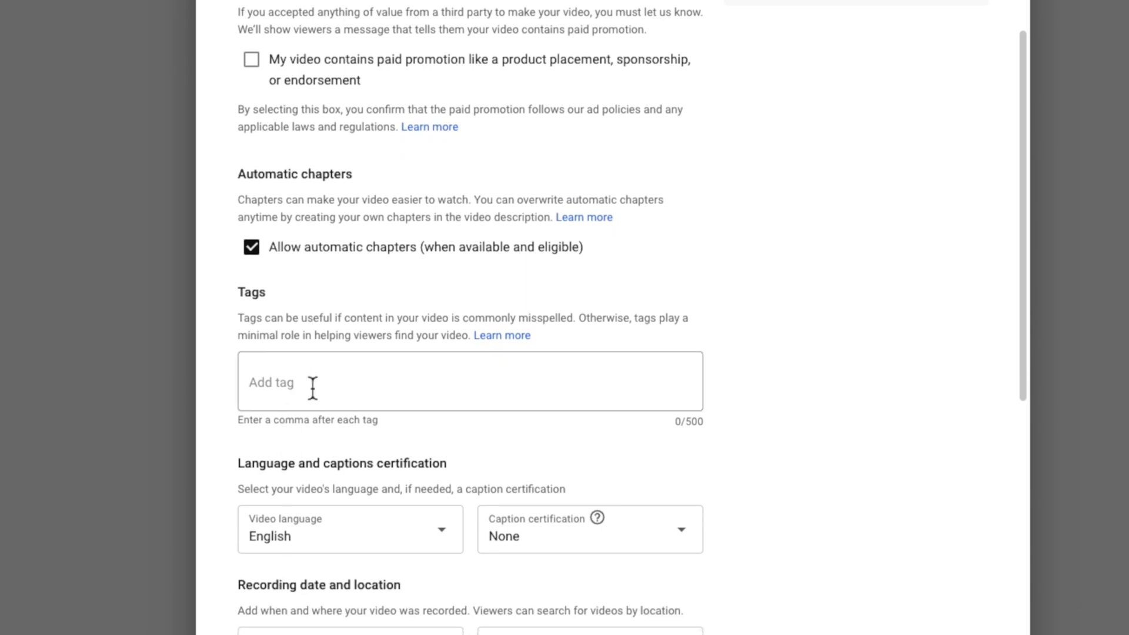
text(tru)
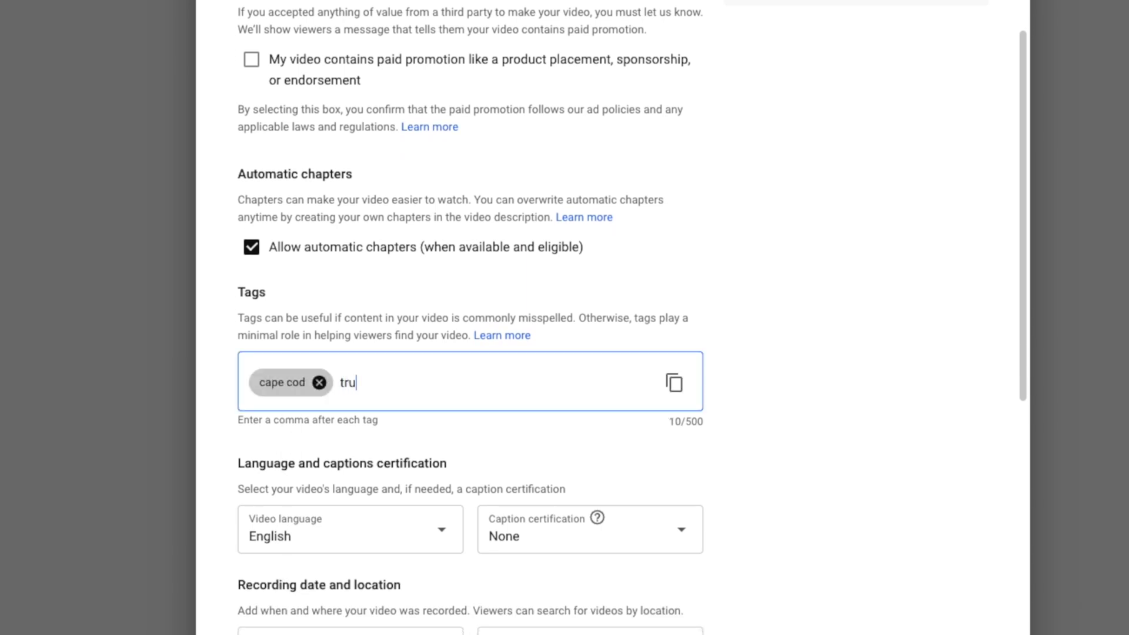
text(ro,chequessett chocolate,chococlate,)
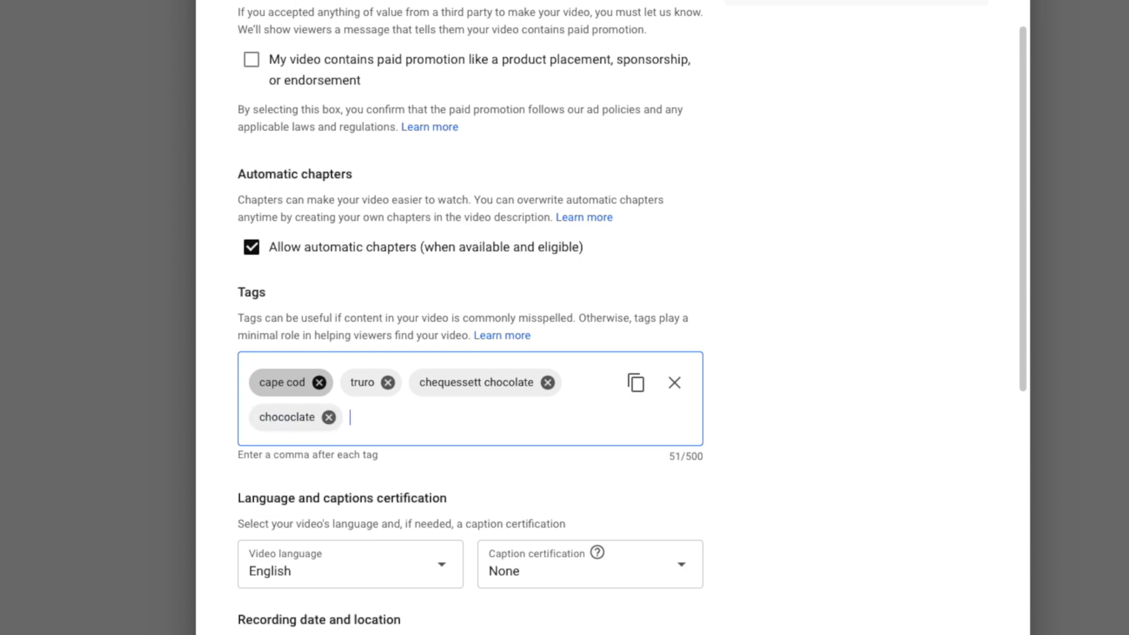
text(chequessett,best offfee on cape cod,)
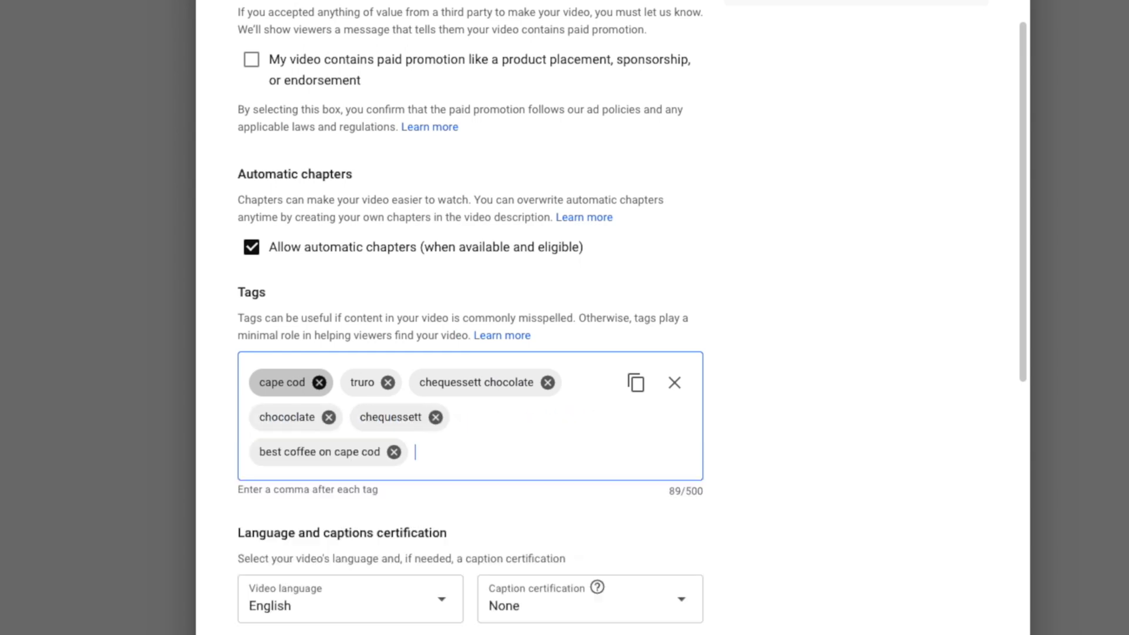
text(best coffee in cape cod,best small busin)
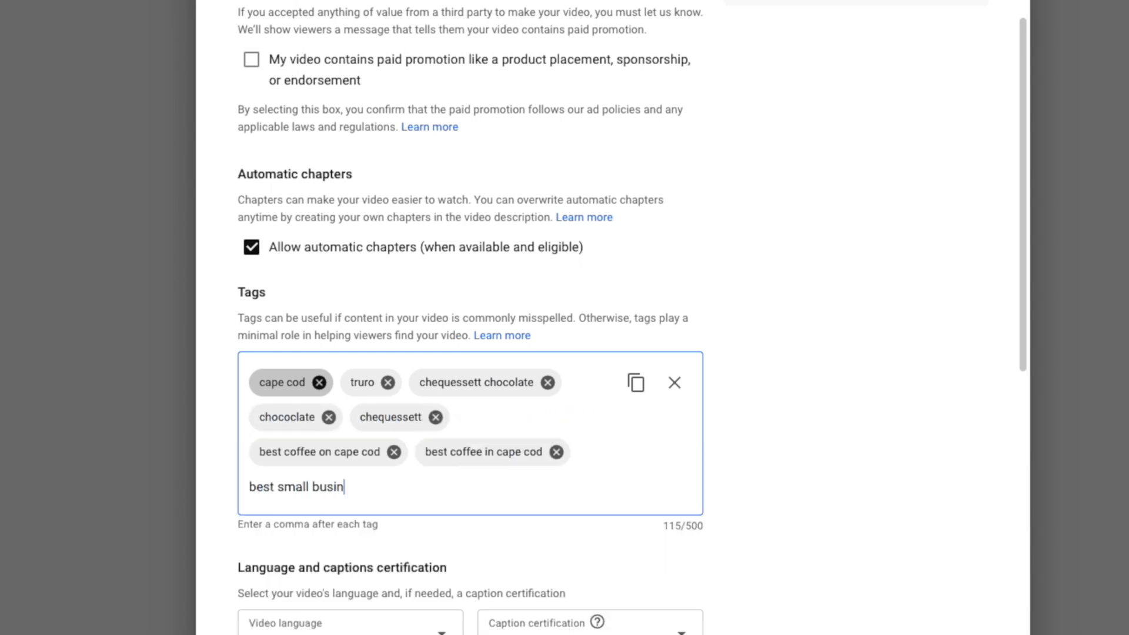
text(esses on cape cod,)
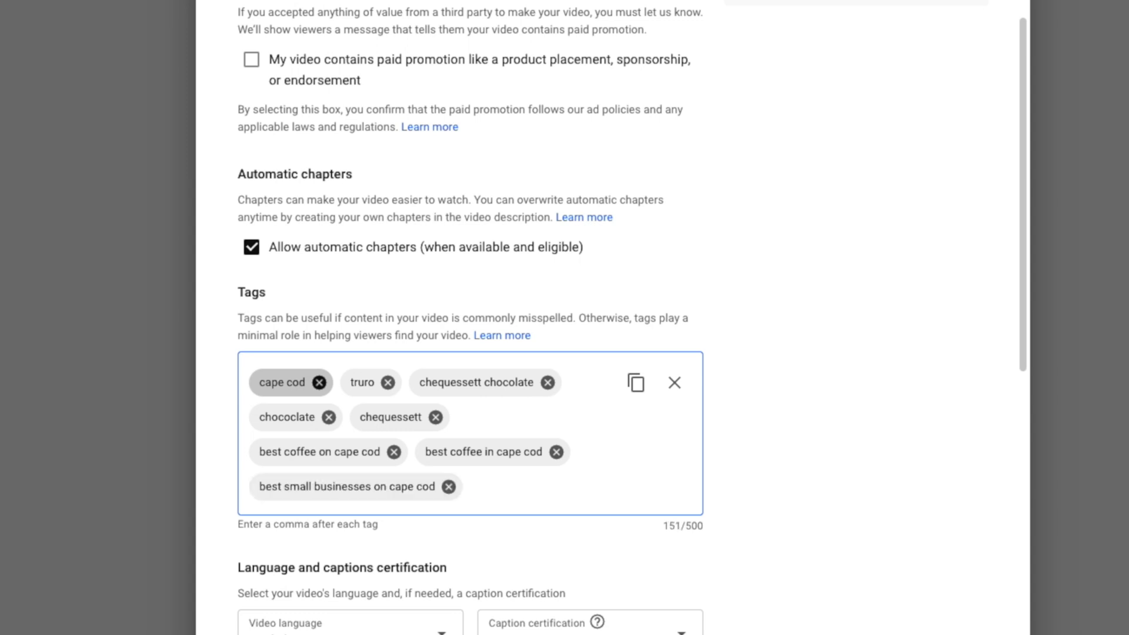
text(coffee shops,bean to bar,)
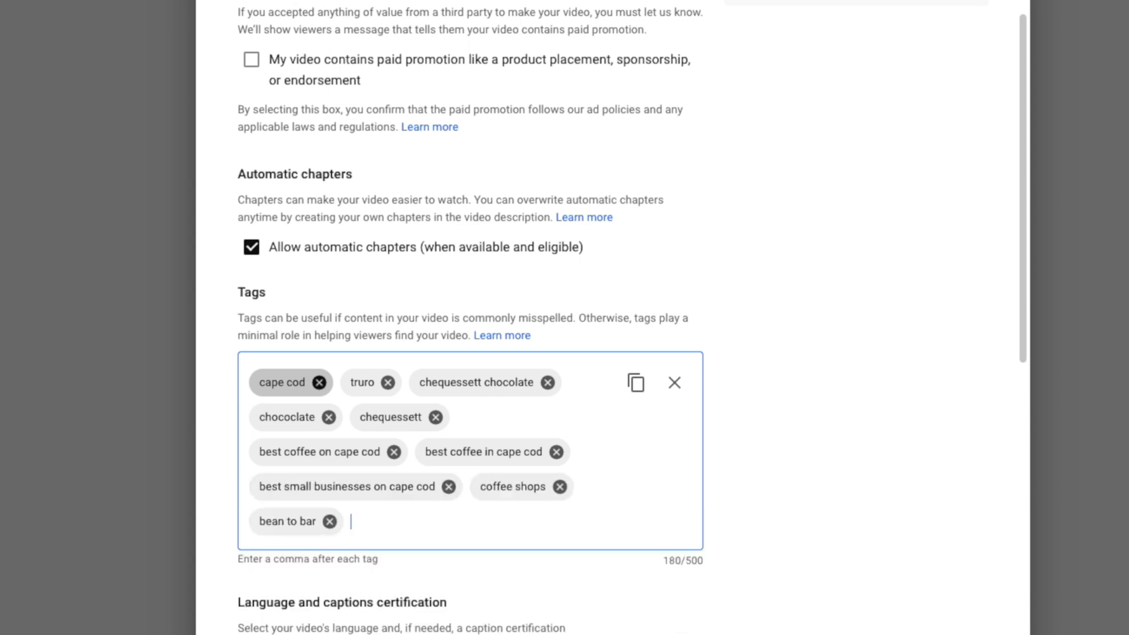
text(highland road,)
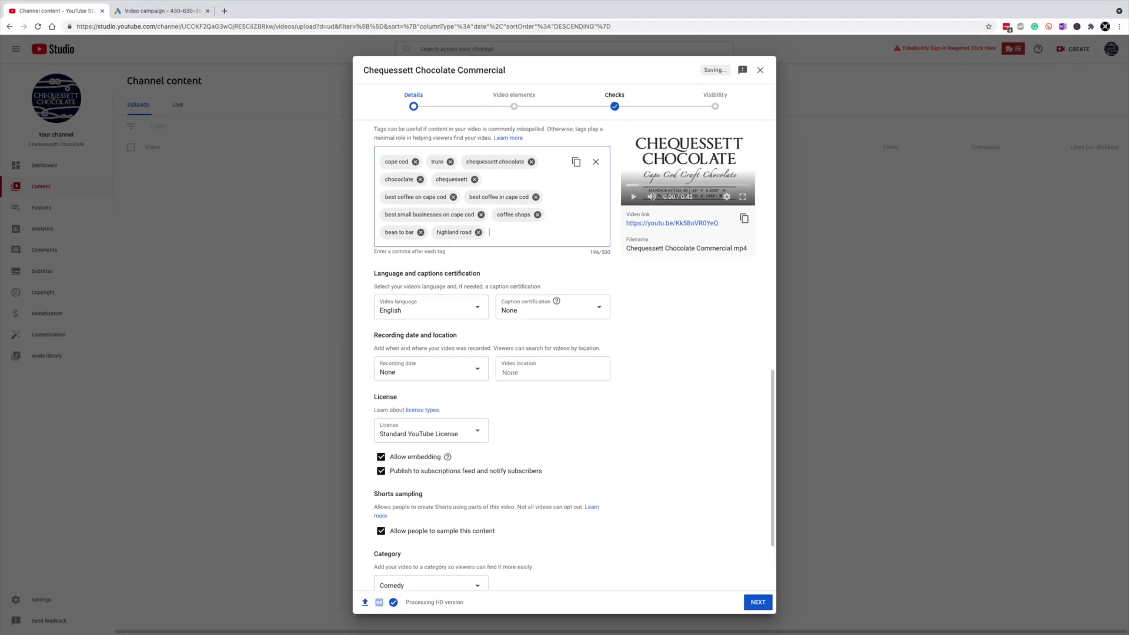
scroll(532, 122, down, 3)
Step: Publish English subtitles from the timed .srt file on the iCloud Desktop, then reach Visibility
click(521, 113)
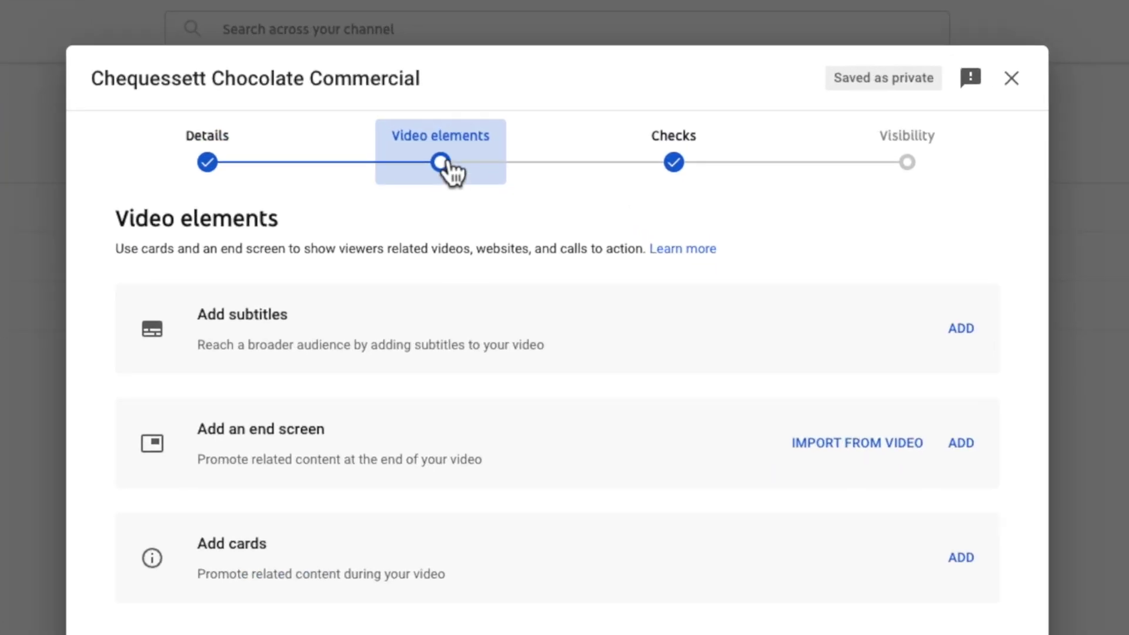
click(960, 330)
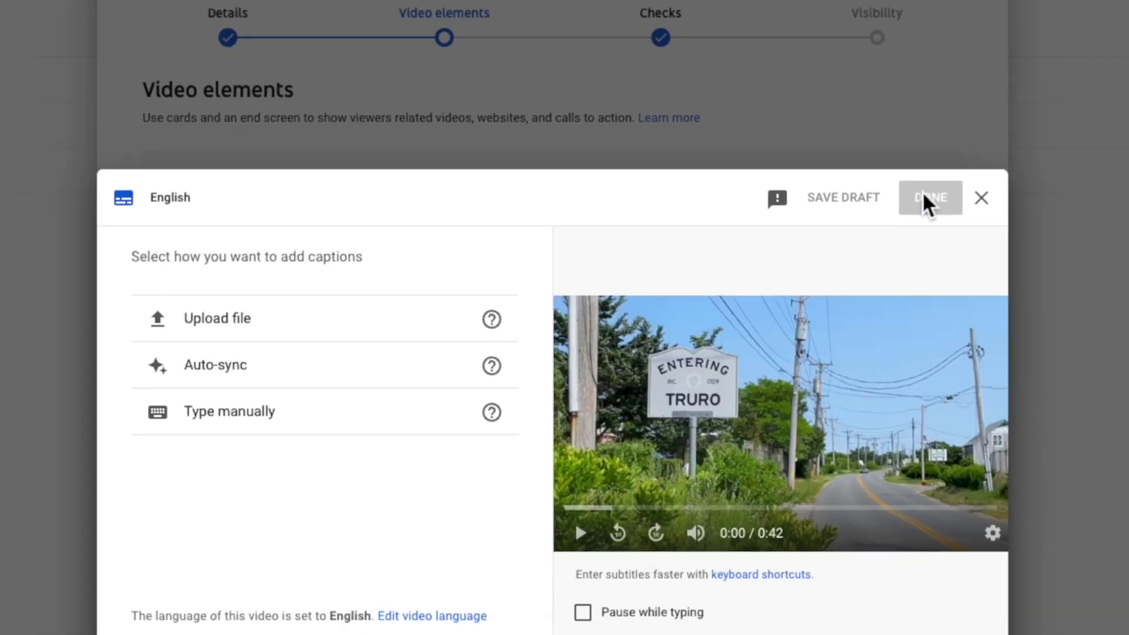
click(344, 136)
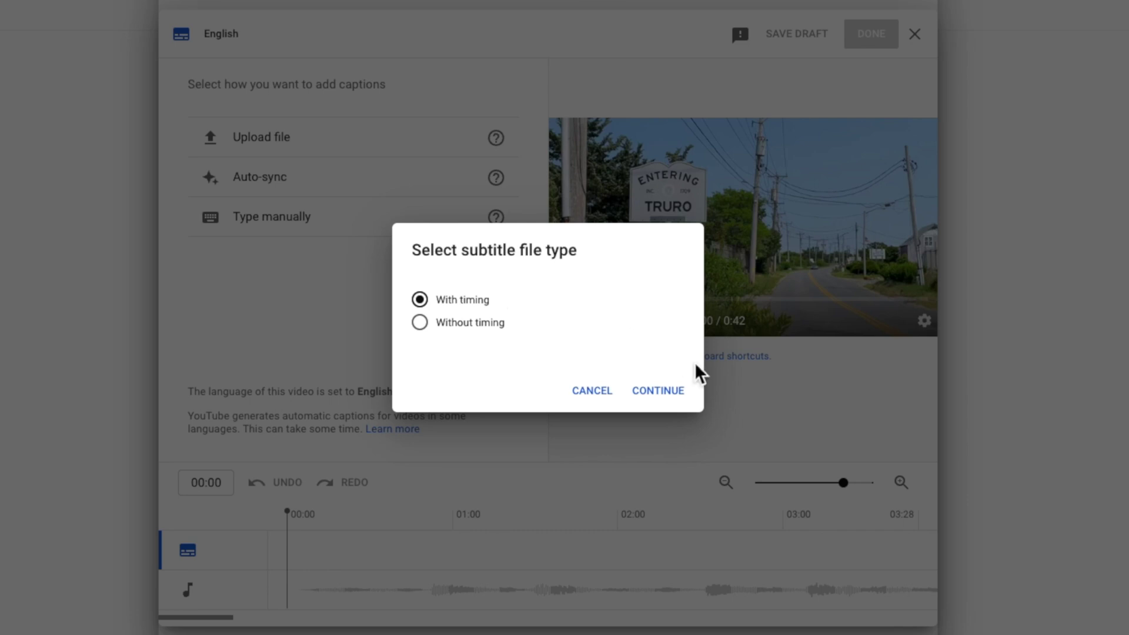
click(687, 400)
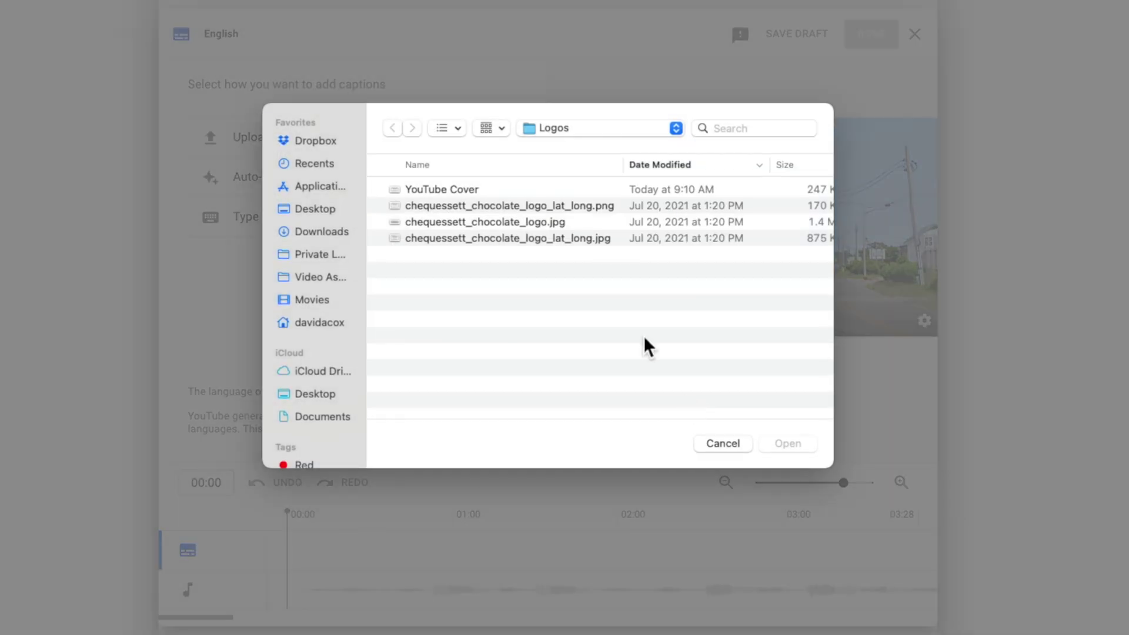
click(315, 209)
double_click(472, 191)
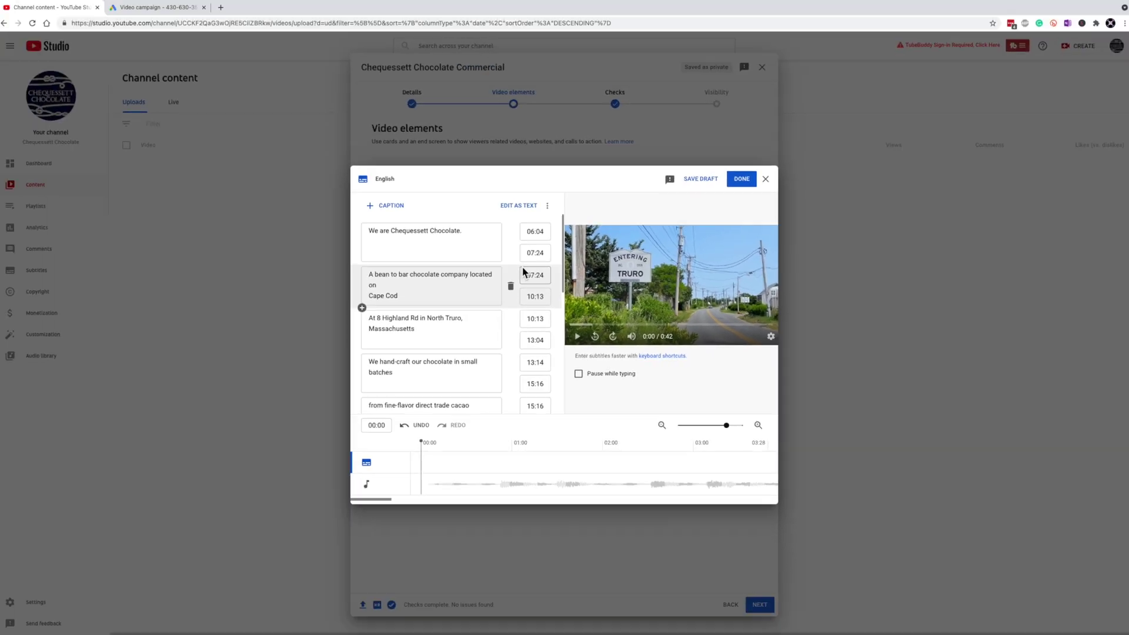
click(871, 33)
click(715, 106)
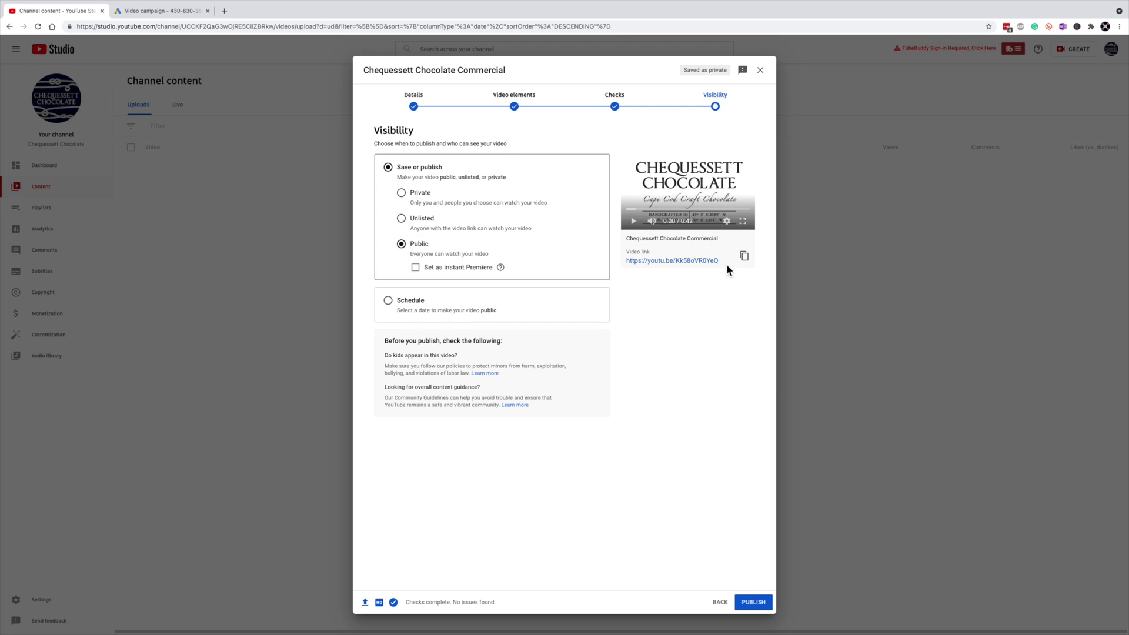
Step: Copy the video link and publish the Chequessett Chocolate Commercial as Public
drag(665, 261, 625, 260)
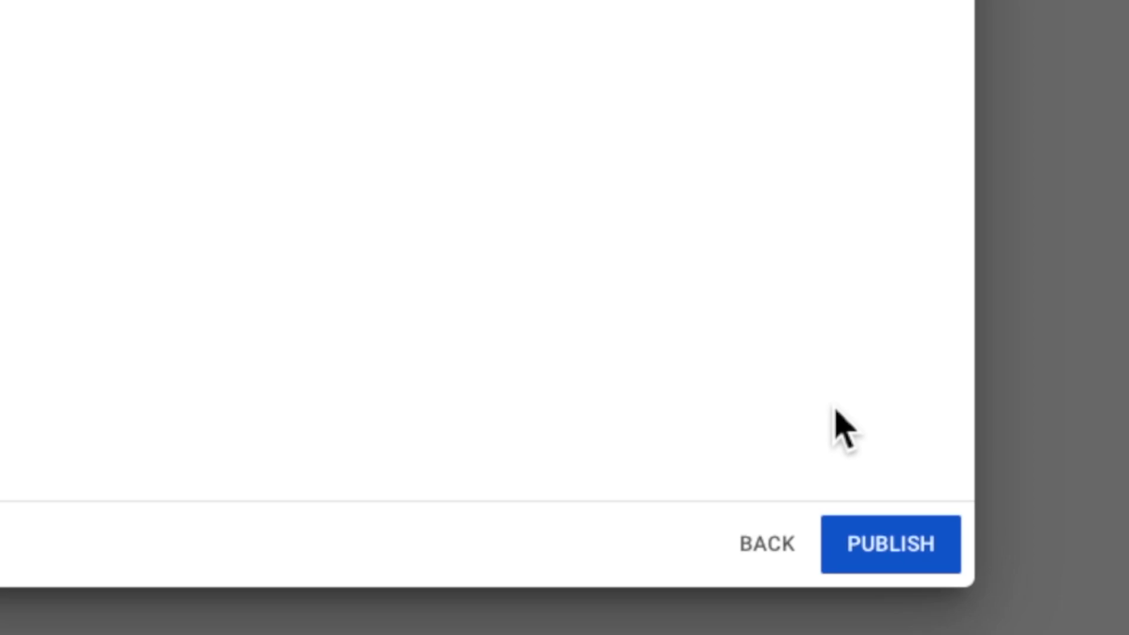
click(778, 595)
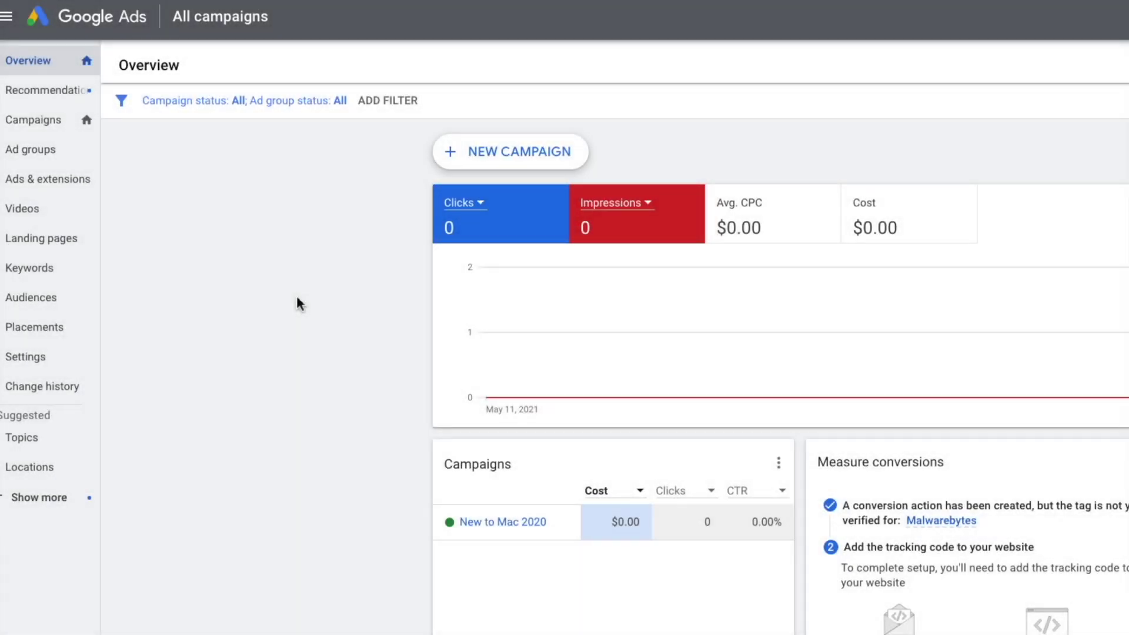
Step: Create a Video campaign with the Custom video campaign subtype and no goal guidance
click(491, 156)
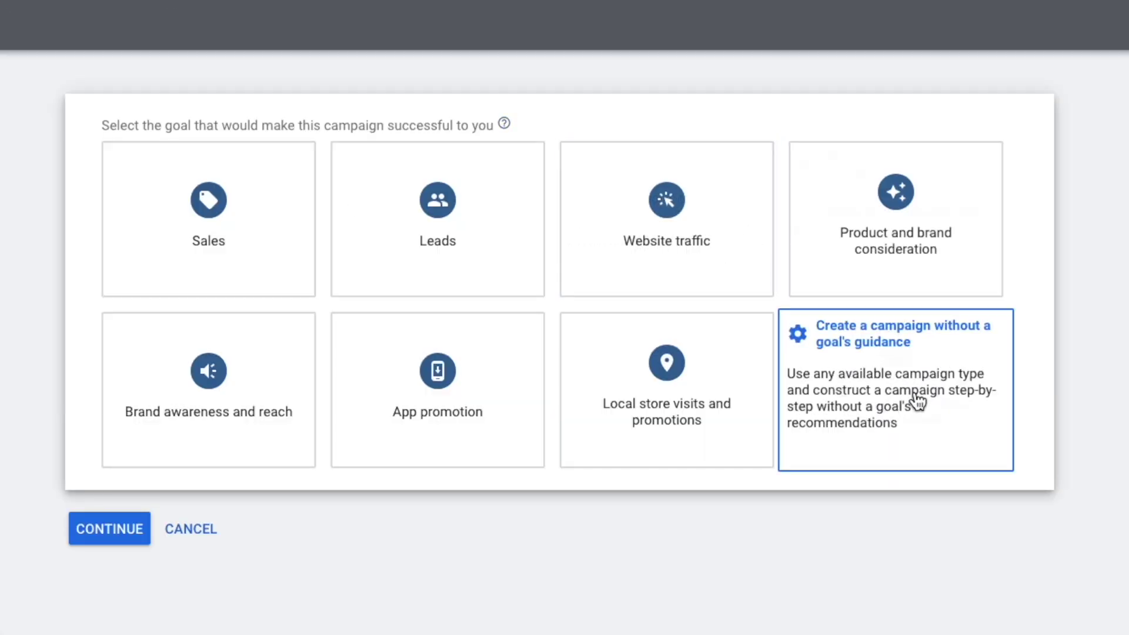
click(896, 391)
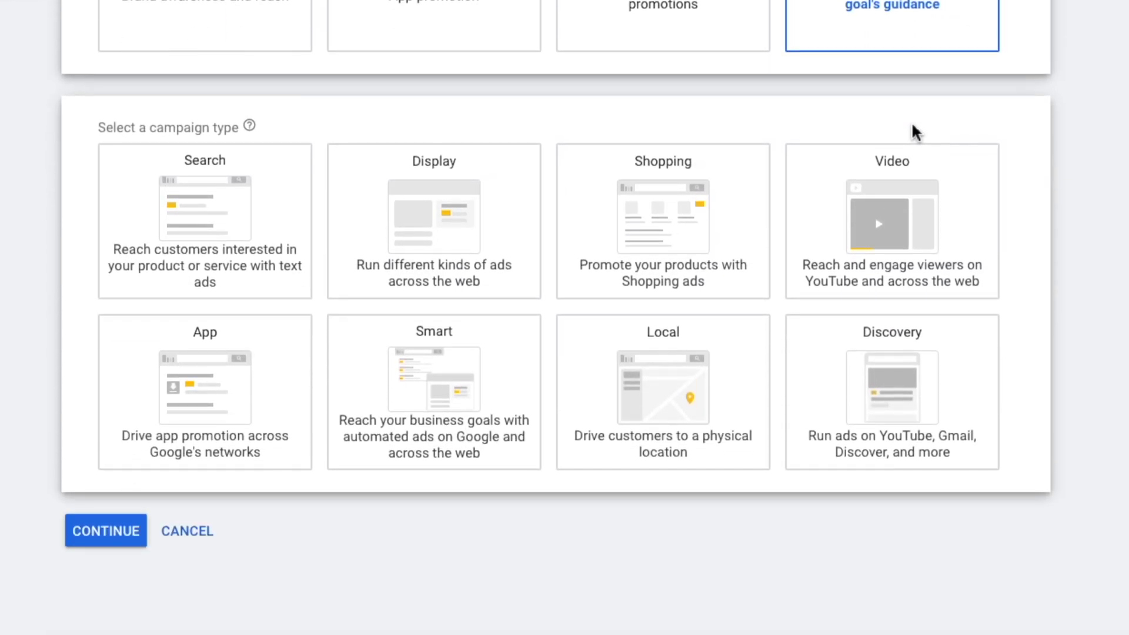
click(894, 214)
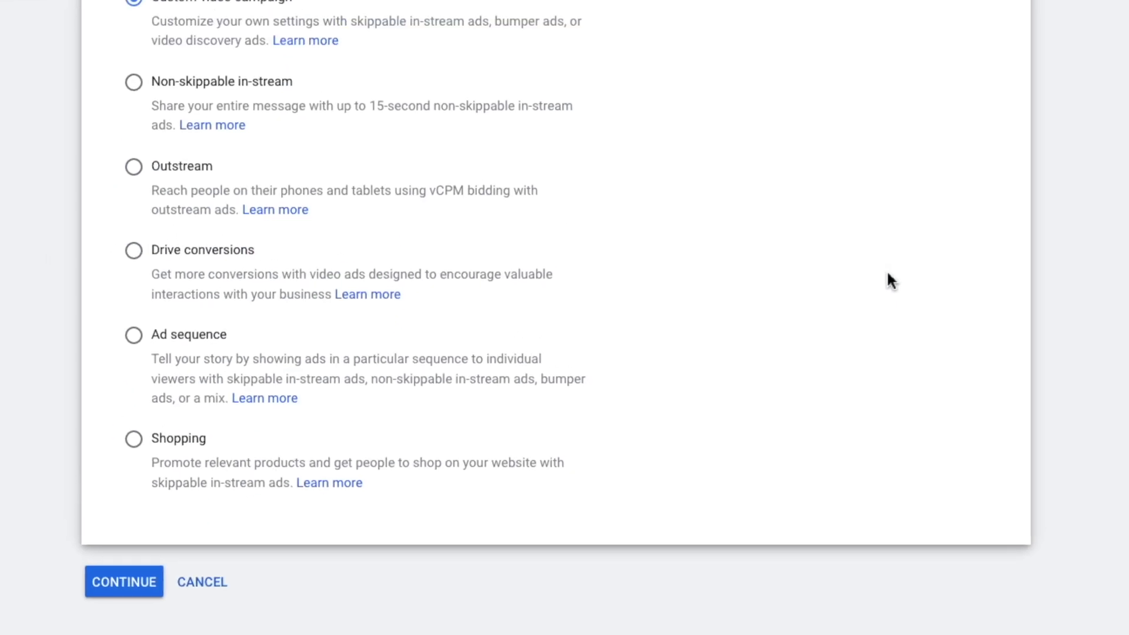
click(116, 250)
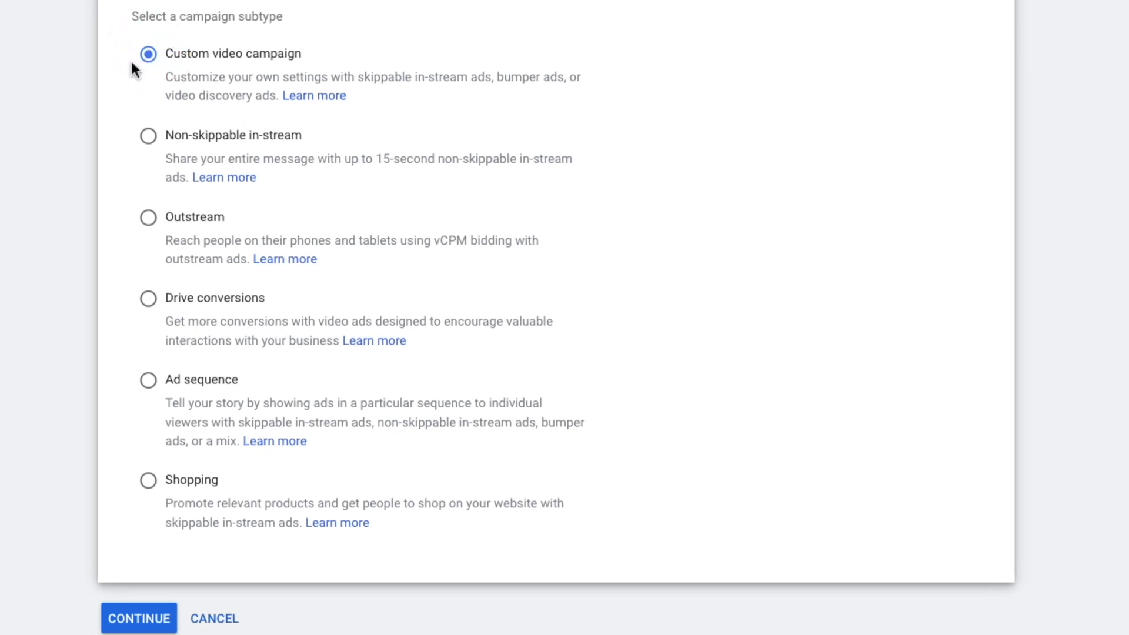
click(128, 625)
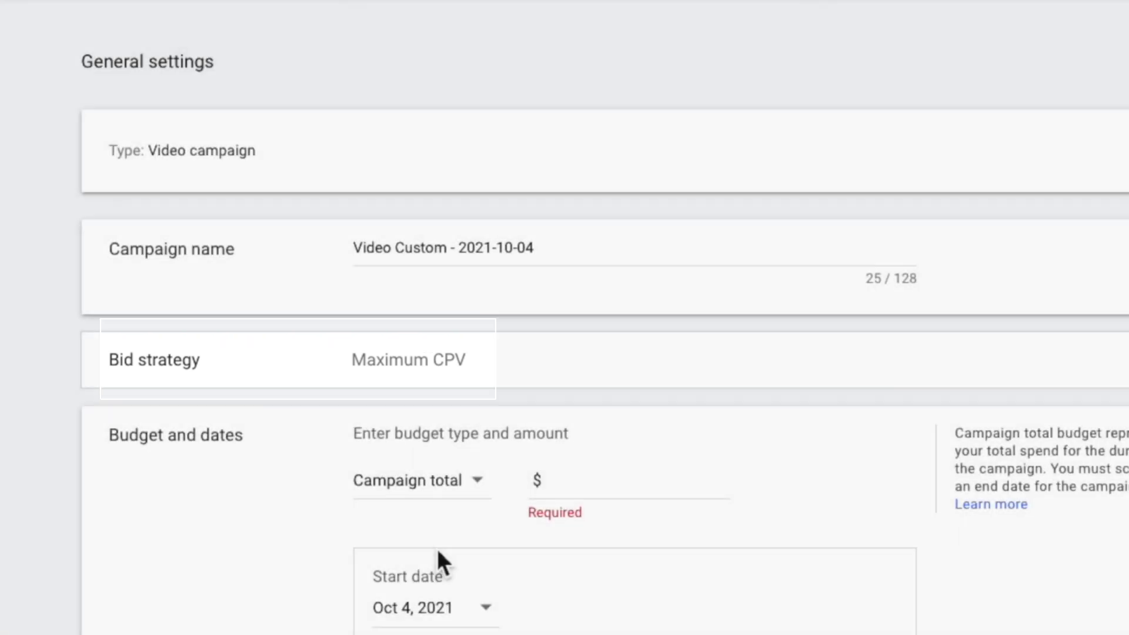
Step: Change the campaign budget type to Daily and begin entering the amount
click(470, 485)
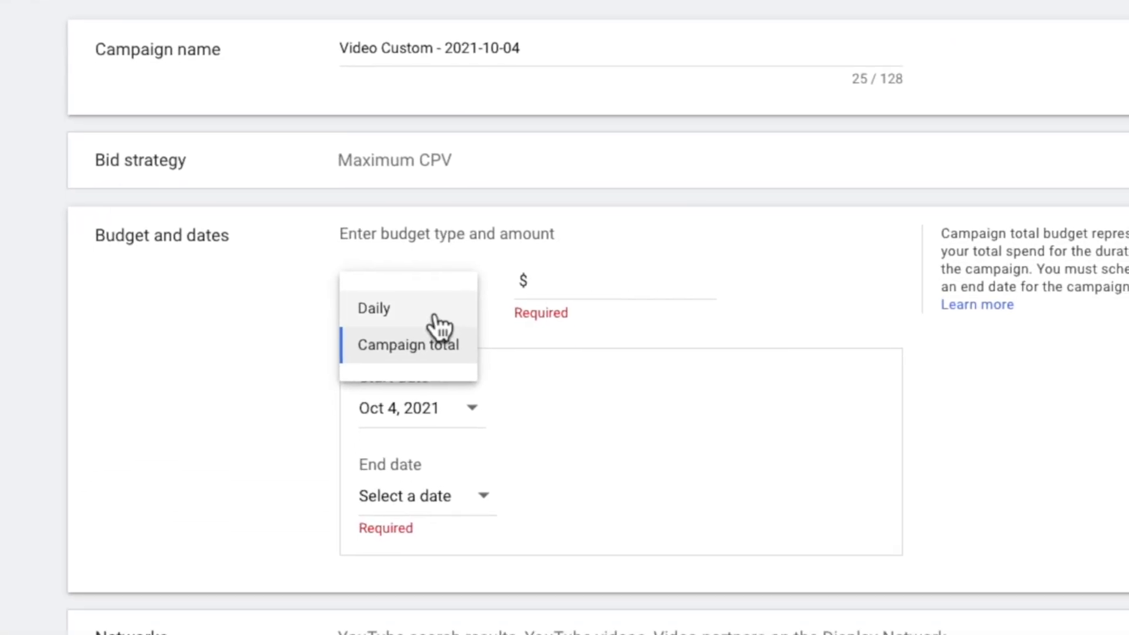
click(434, 312)
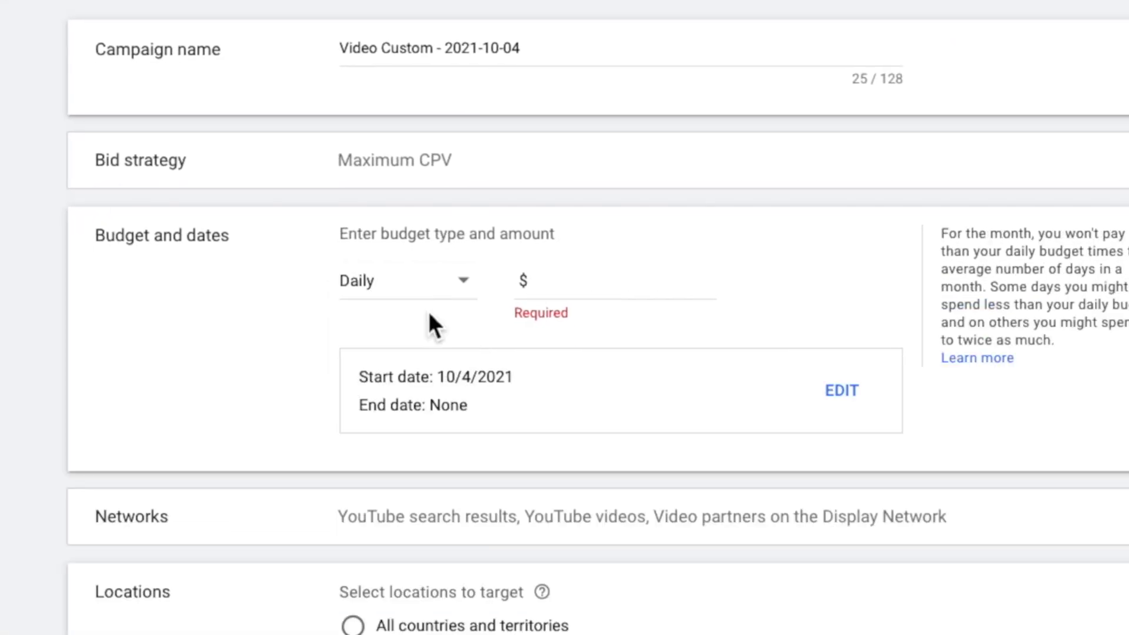
click(572, 299)
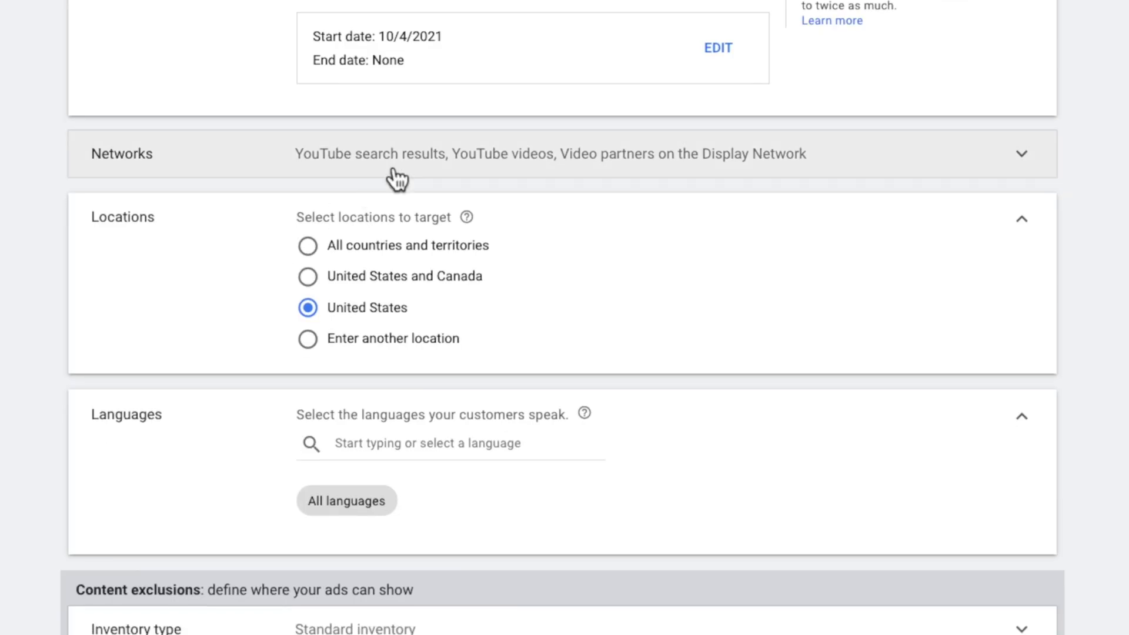
Step: Limit networks to YouTube videos and open the advanced search for another location
click(459, 165)
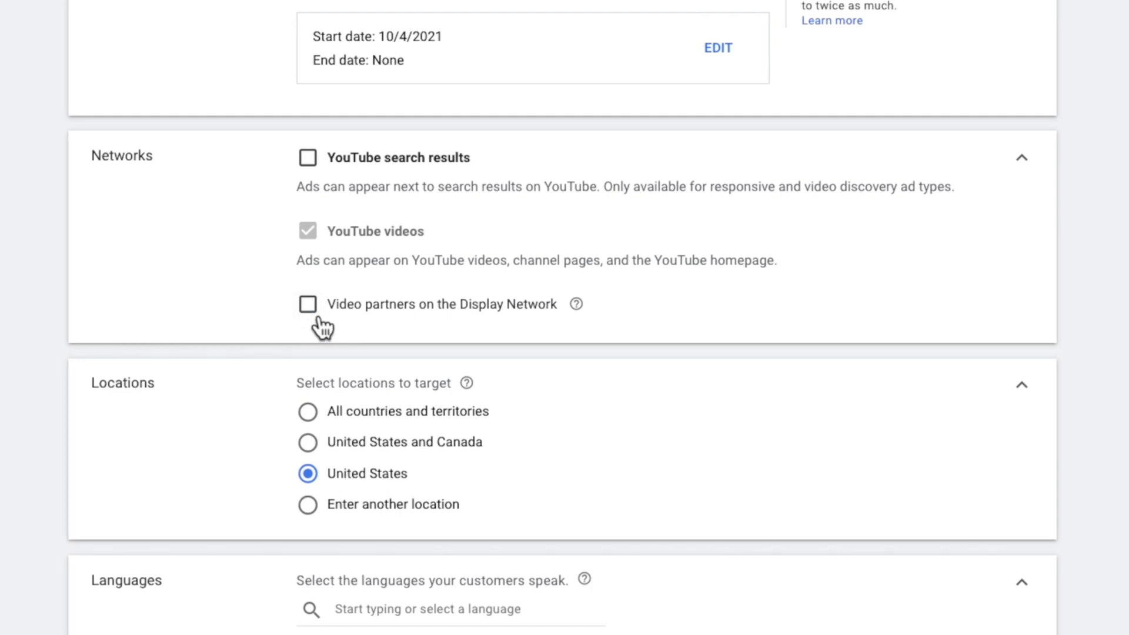
scroll(316, 321, down, 4)
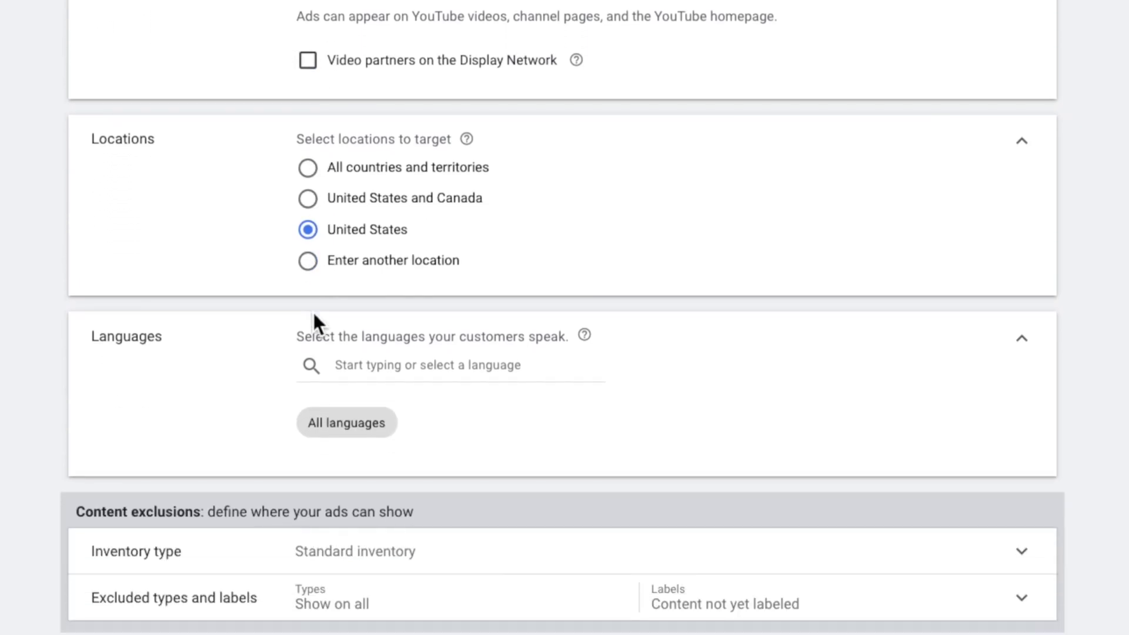
click(313, 268)
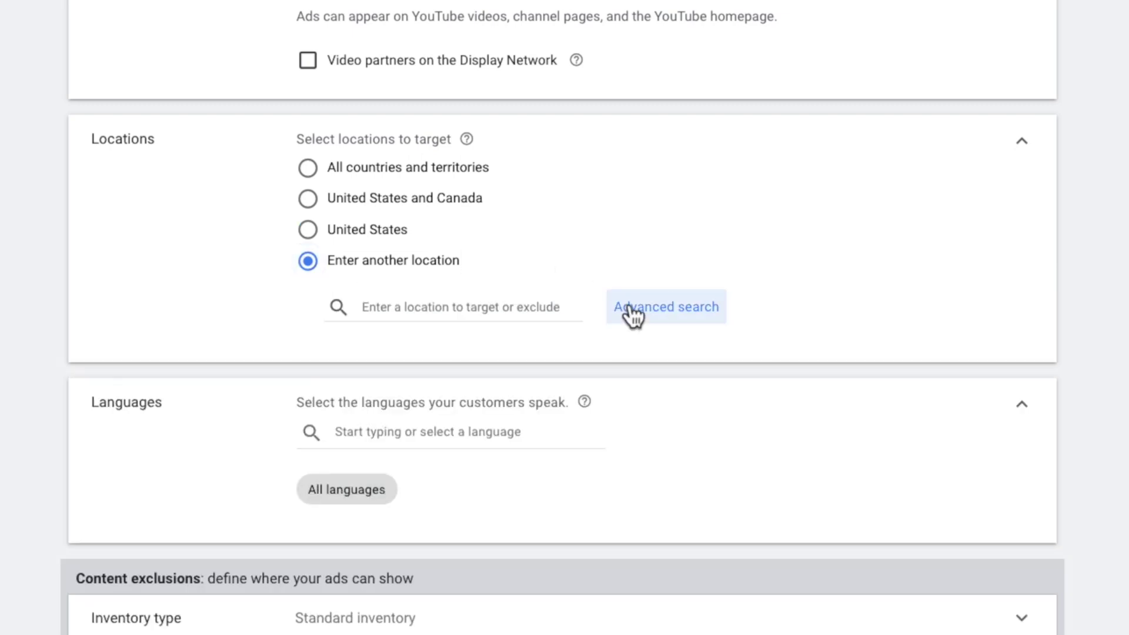
click(687, 321)
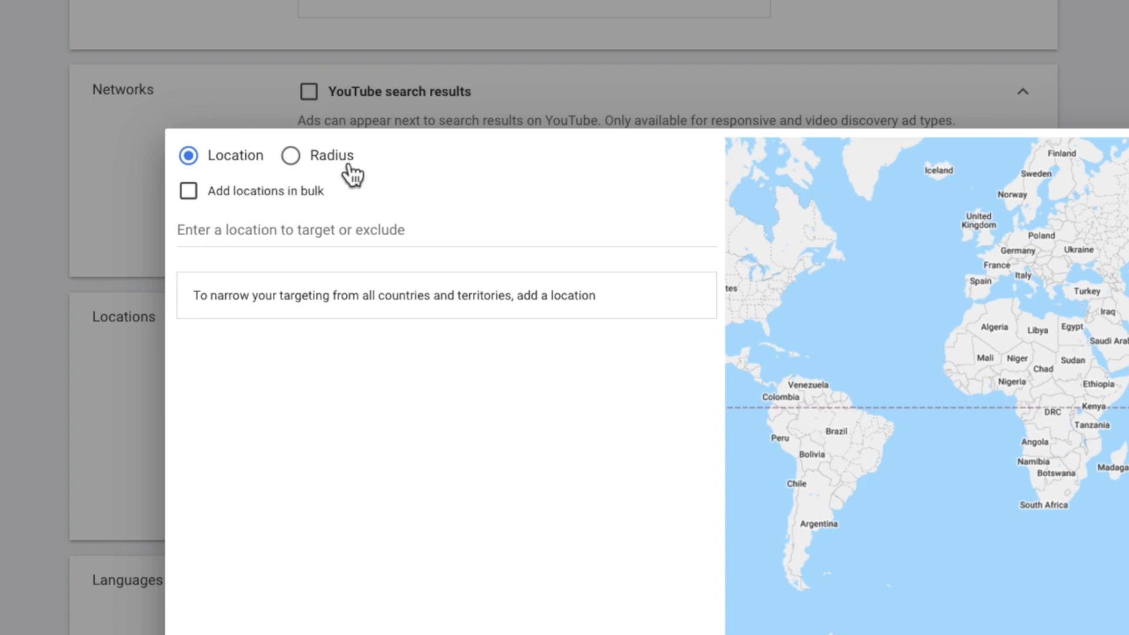
Step: Bulk-add zip codes 02657, 02666 and 02653 and target all three matches
click(189, 192)
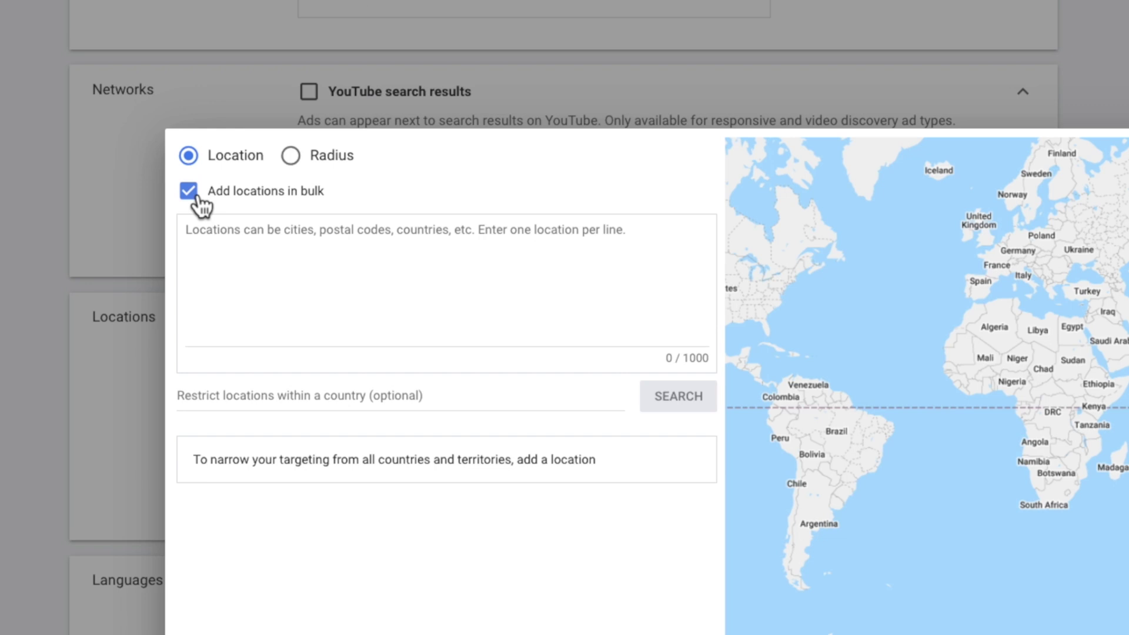
text(02653)
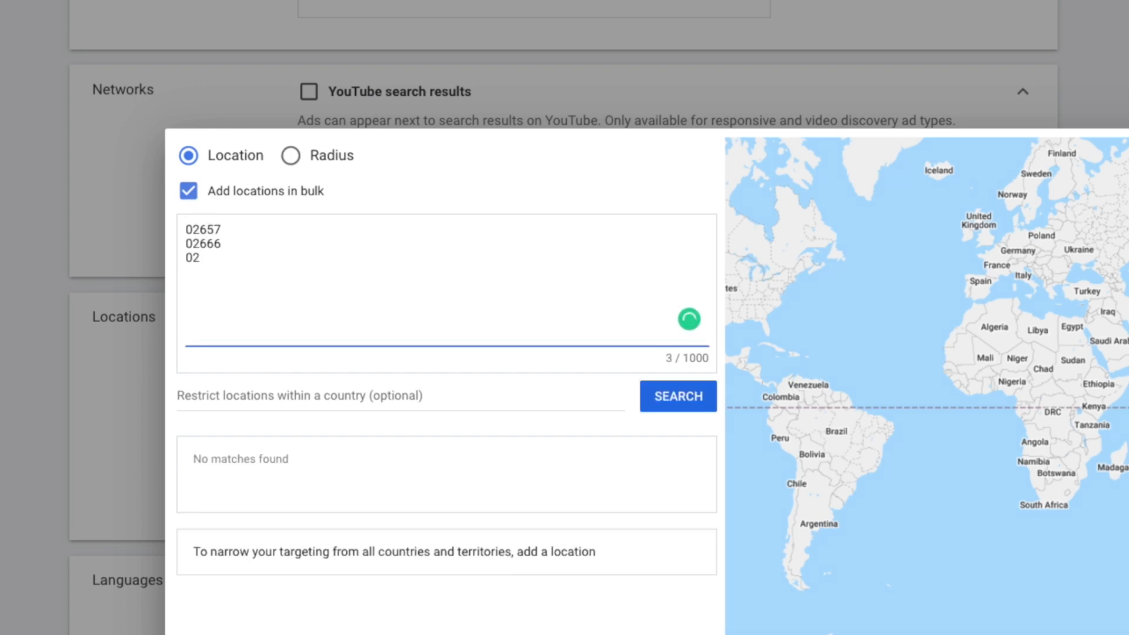
click(668, 397)
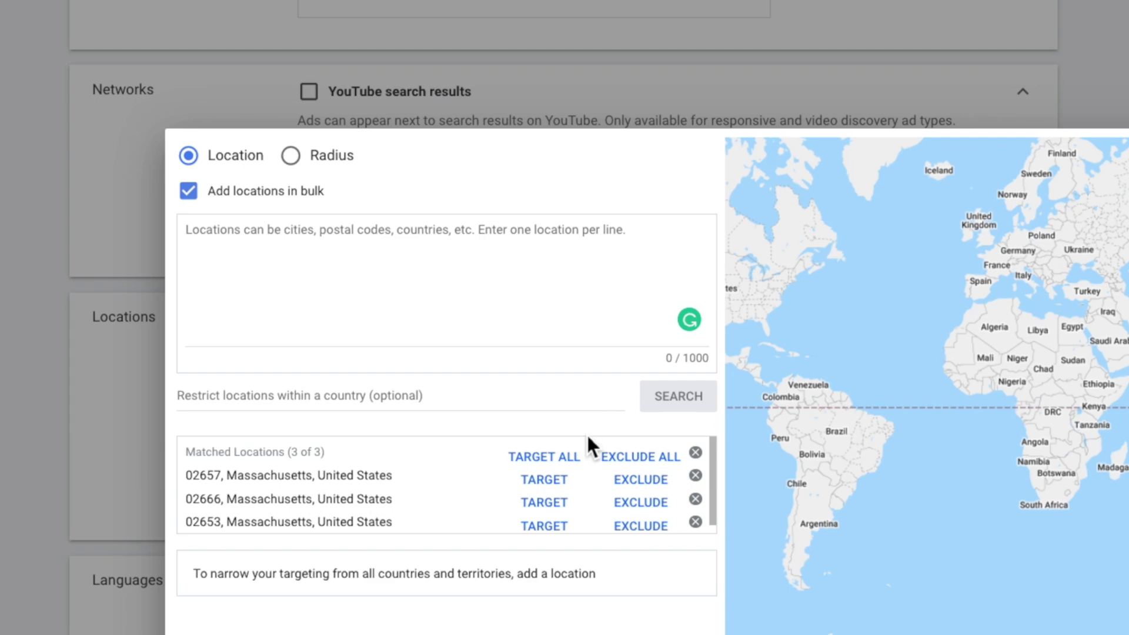
click(569, 458)
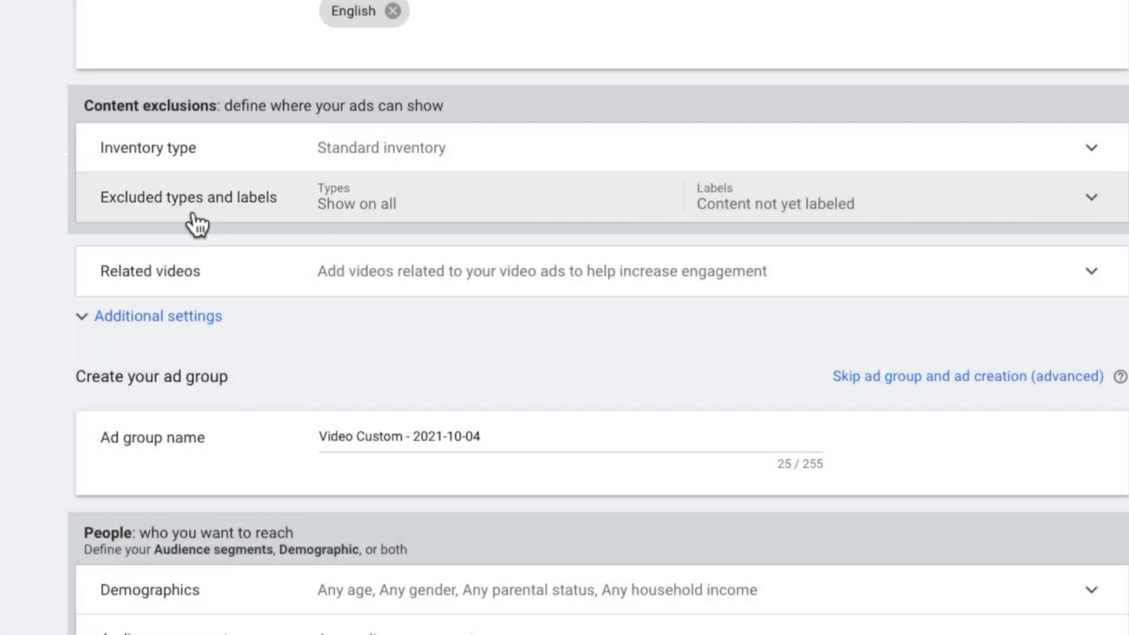
Step: Exclude embedded YouTube videos, live streaming videos and DL-MA mature-audience content
click(448, 218)
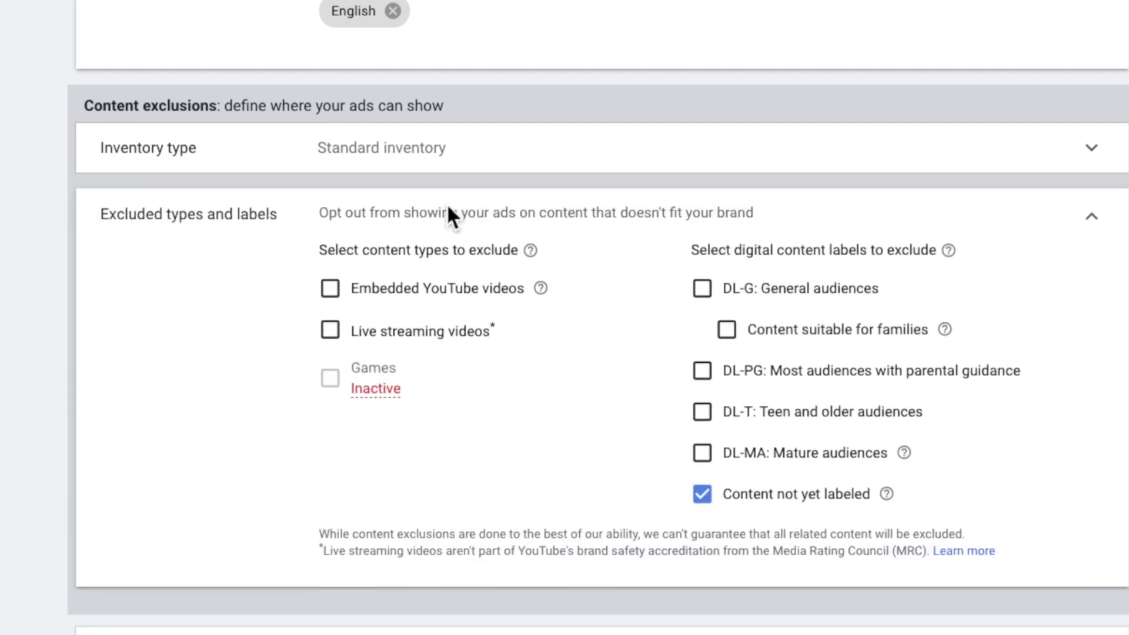
click(330, 292)
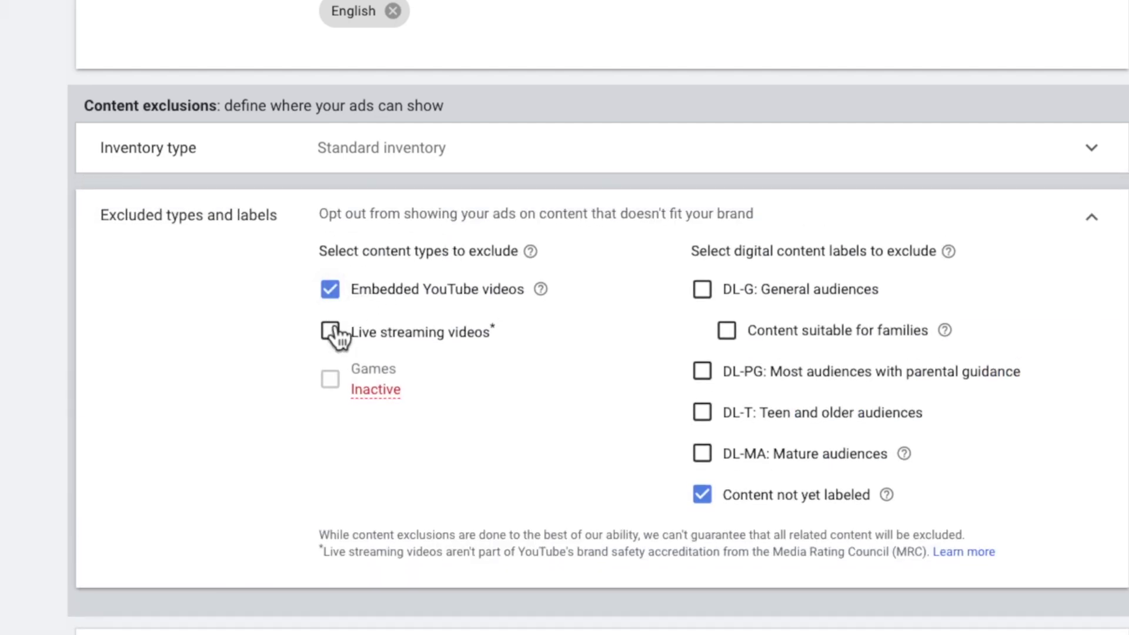
click(331, 334)
click(711, 461)
click(1106, 234)
scroll(456, 189, down, 4)
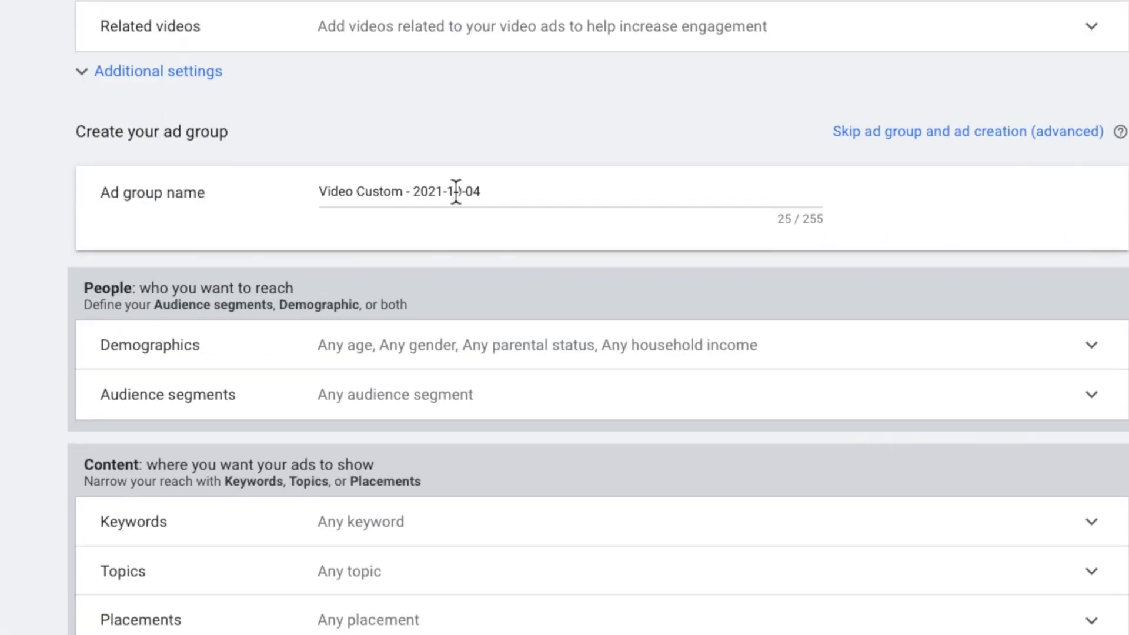
Step: Rename the ad group to 'first local target' and review Demographics without changes
click(450, 203)
triple_click(434, 191)
text(first local target)
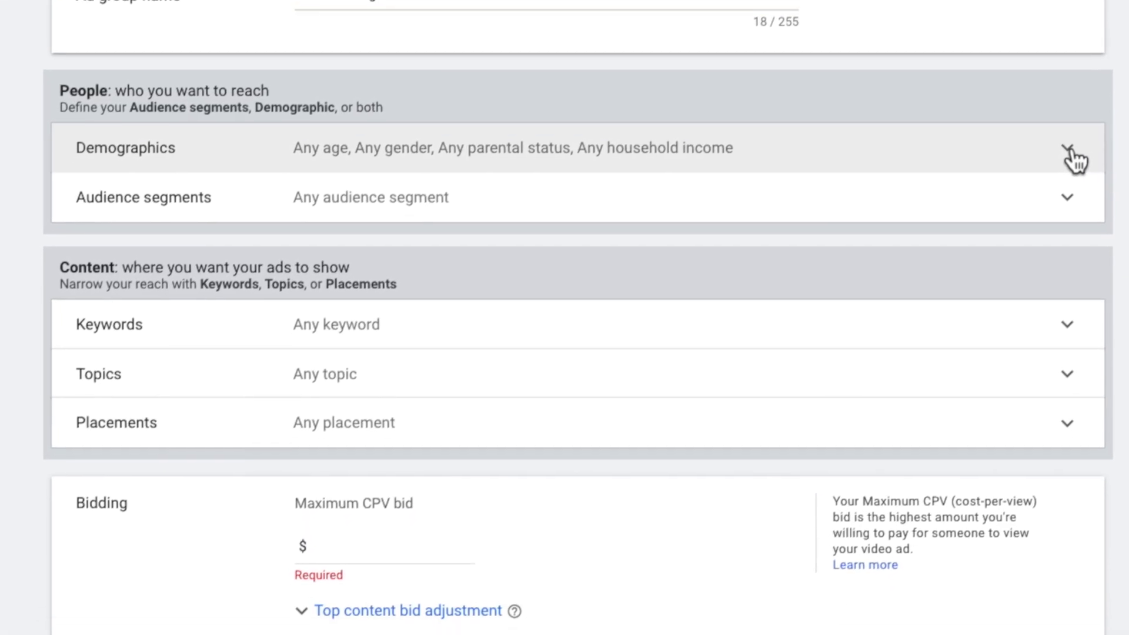
click(1071, 151)
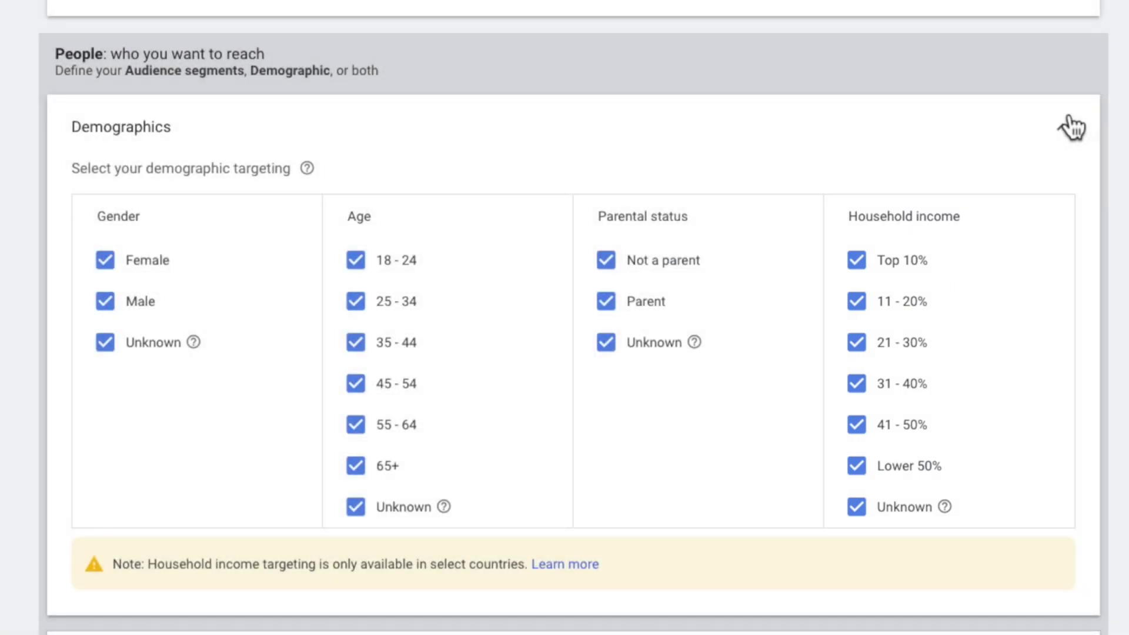
click(1069, 118)
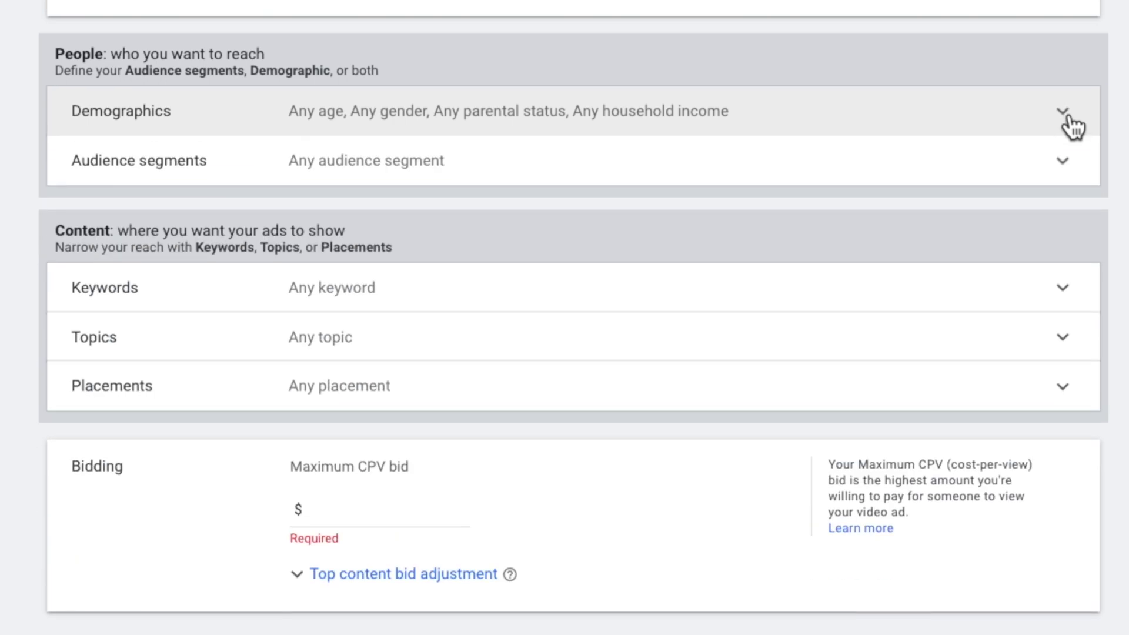
scroll(1082, 180, down, 3)
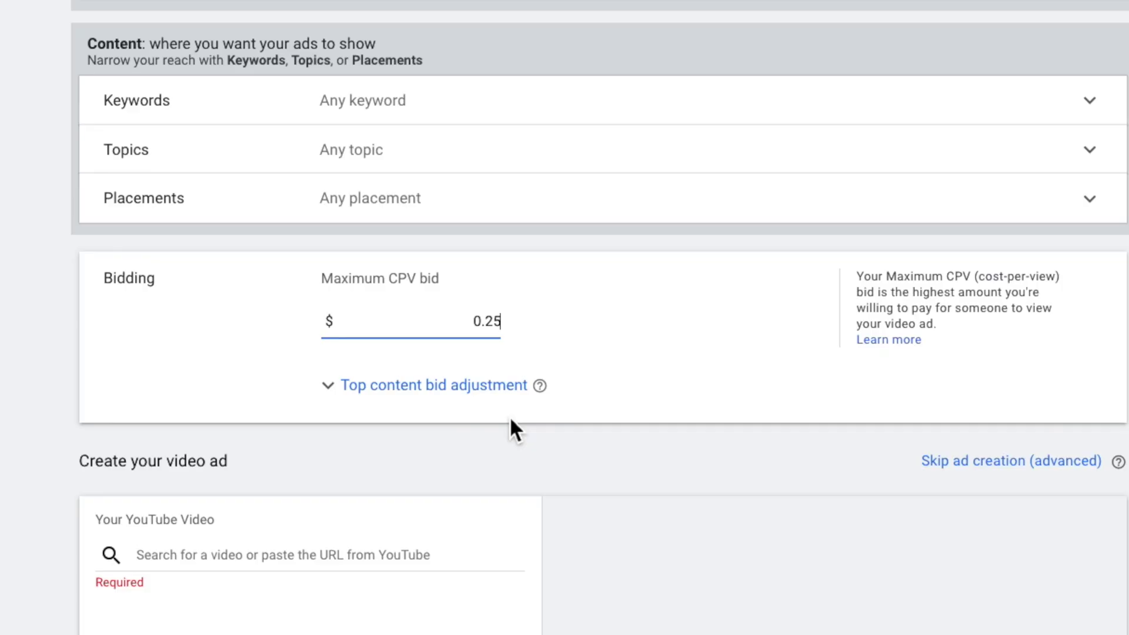
Step: Finish the maximum CPV bid and add a 10% top content bid adjustment
click(509, 416)
click(346, 400)
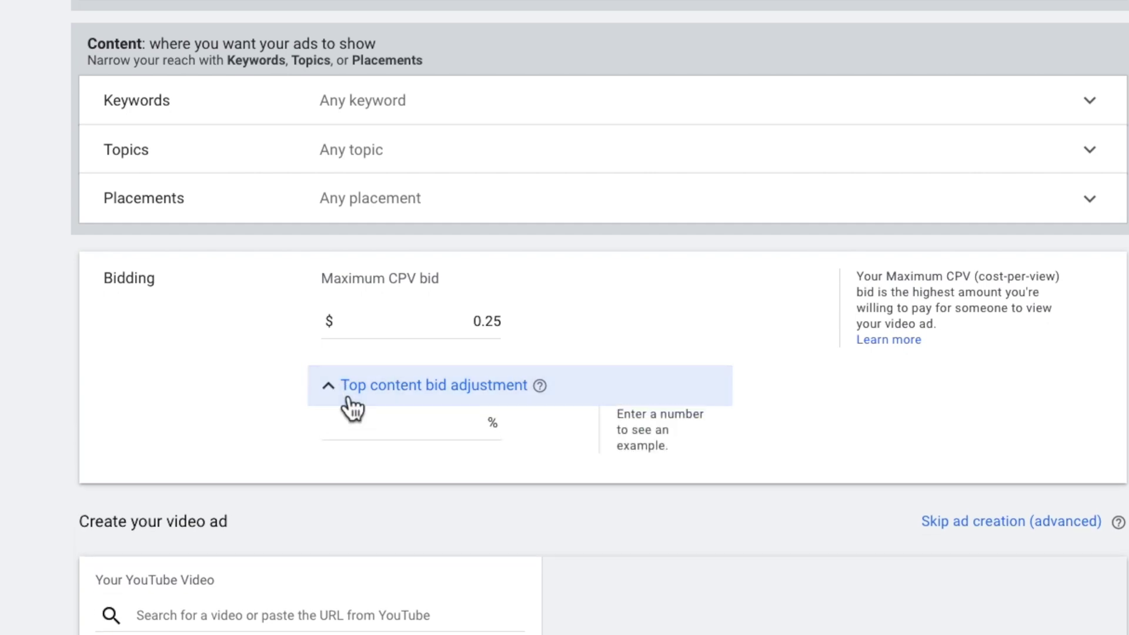
click(414, 425)
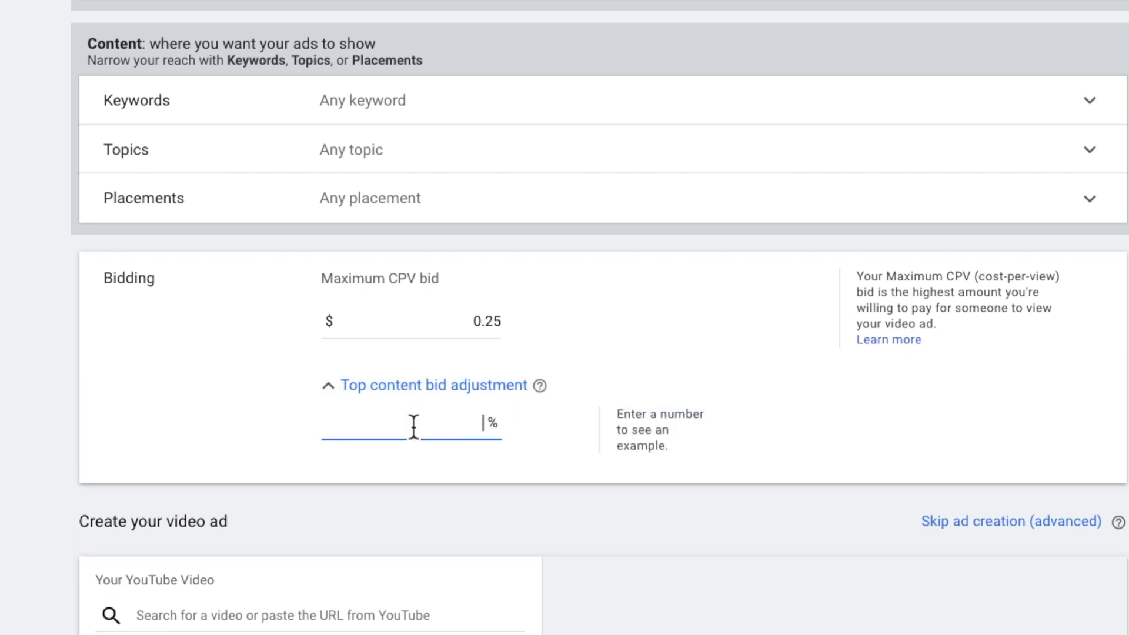
text(10)
click(503, 502)
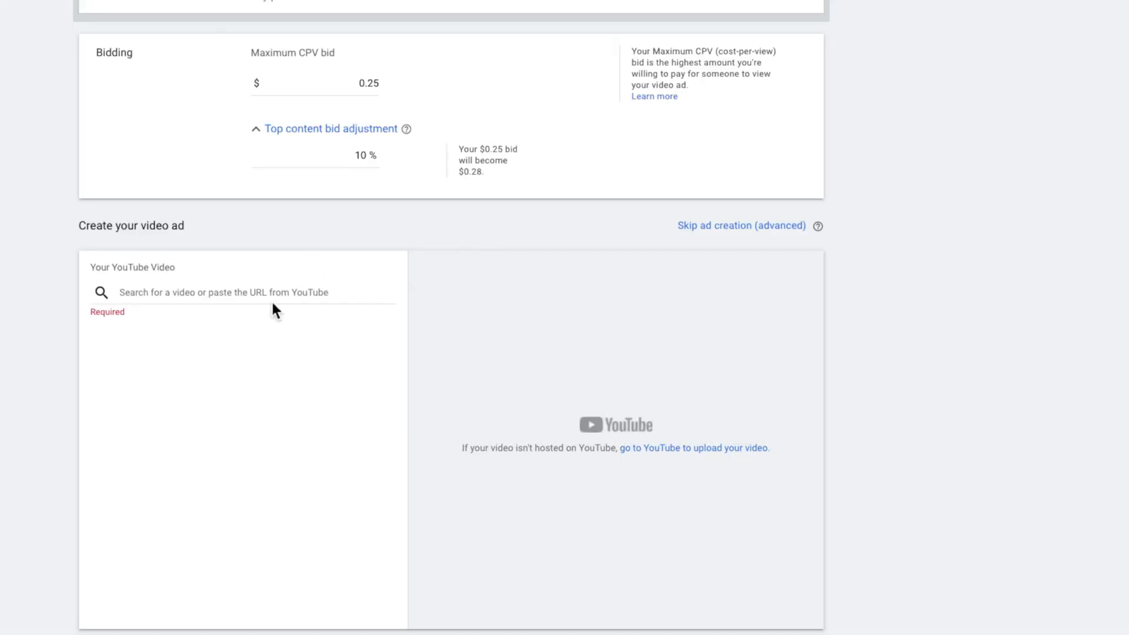
Step: Use the pasted link to pick Chequessett Chocolate Commercial as a skippable in-stream ad
click(272, 295)
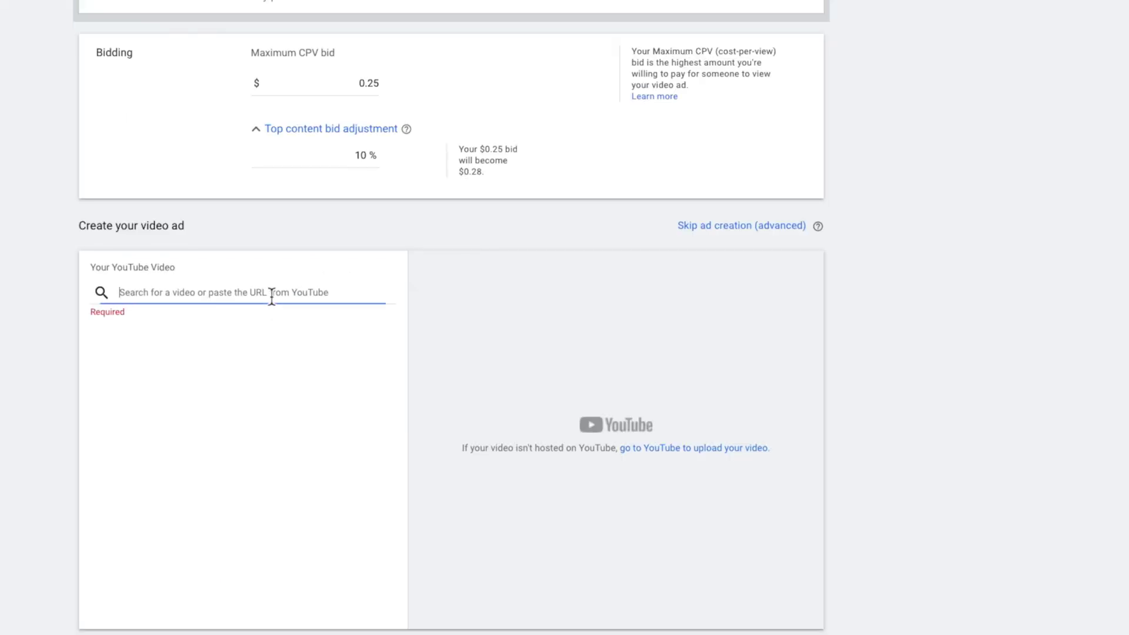
key(ctrl+v)
click(278, 304)
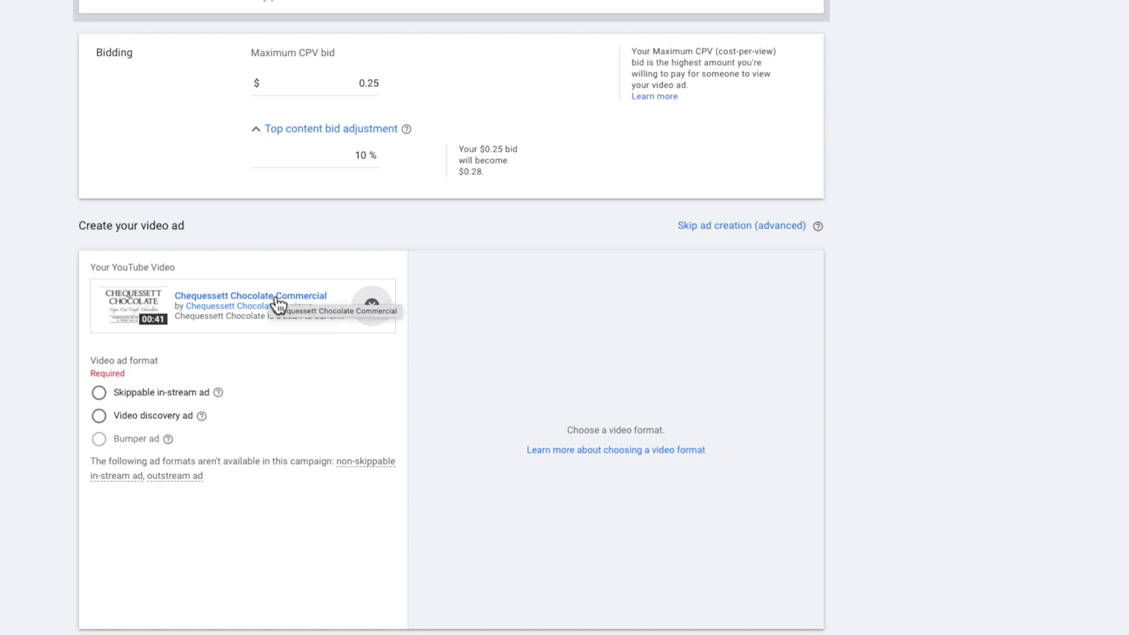
click(104, 394)
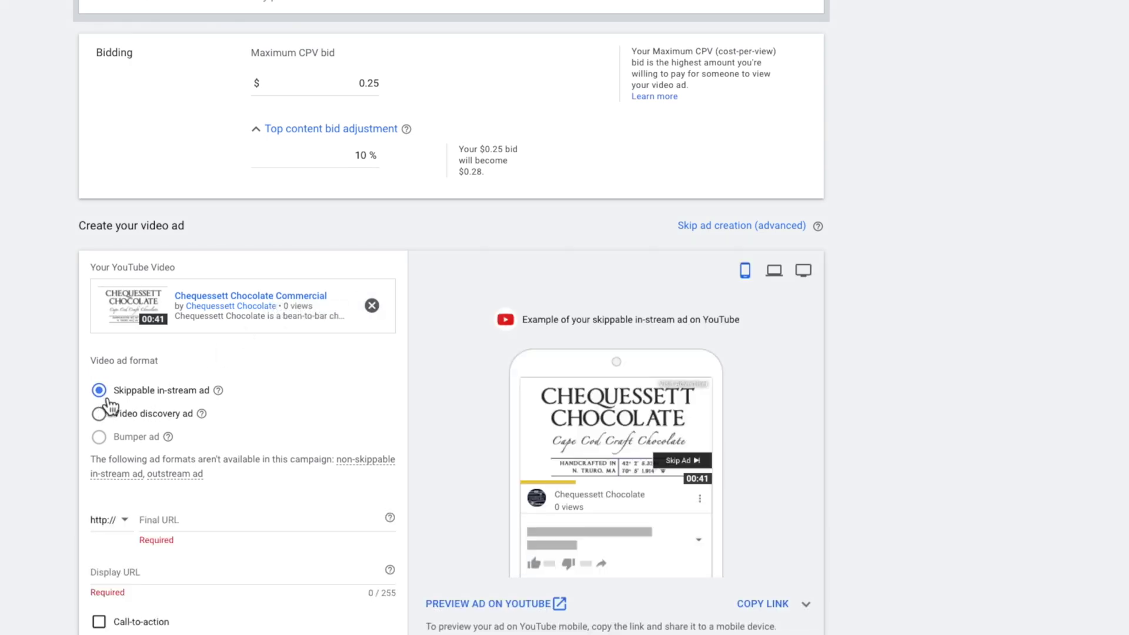